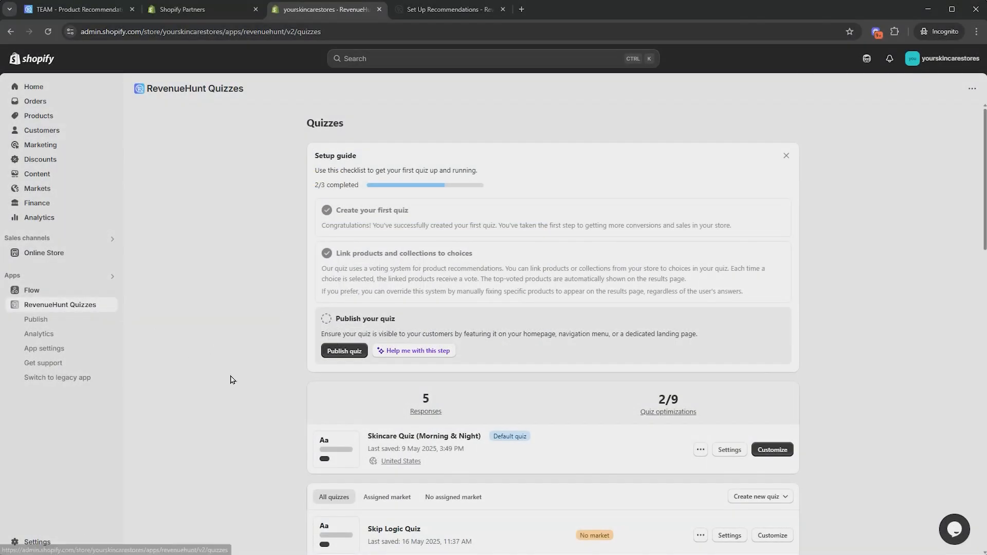
Open the Skip Logic Quiz for customizing, allow multiple selection on Q1's choices with a maximum of 4, and save
{"action": "scroll", "coordinate": [230, 379], "scroll_direction": "down", "scroll_amount": 4}
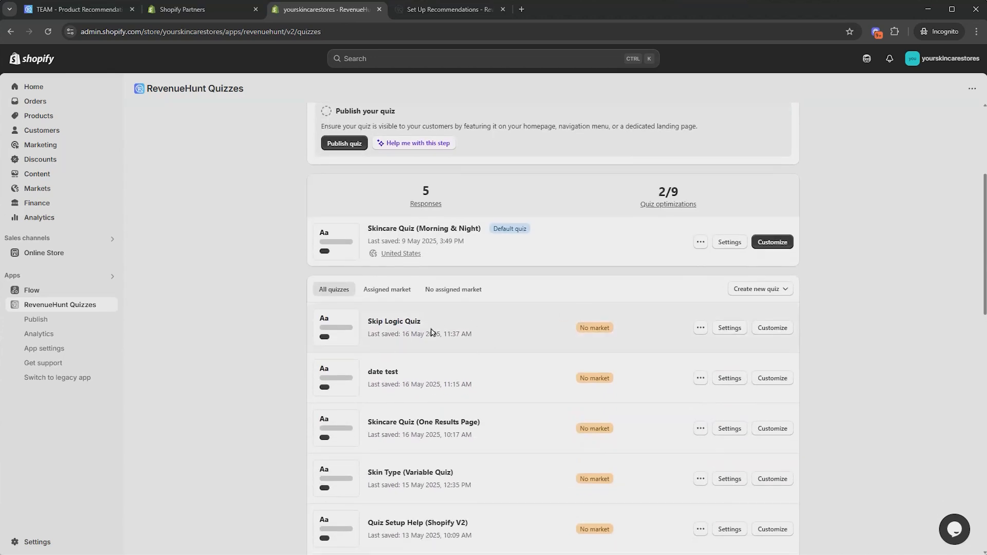
{"action": "left_click", "coordinate": [773, 329]}
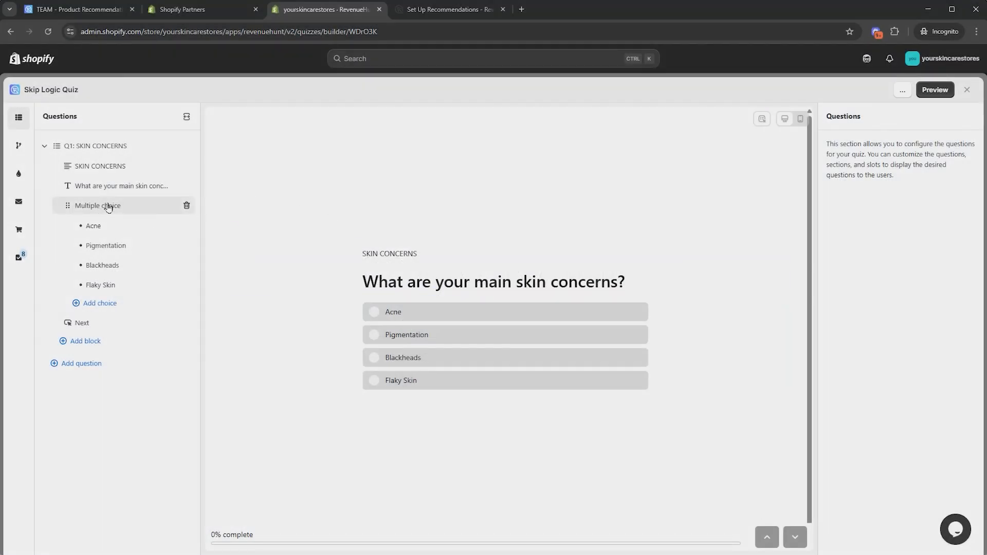
{"action": "left_click", "coordinate": [129, 206]}
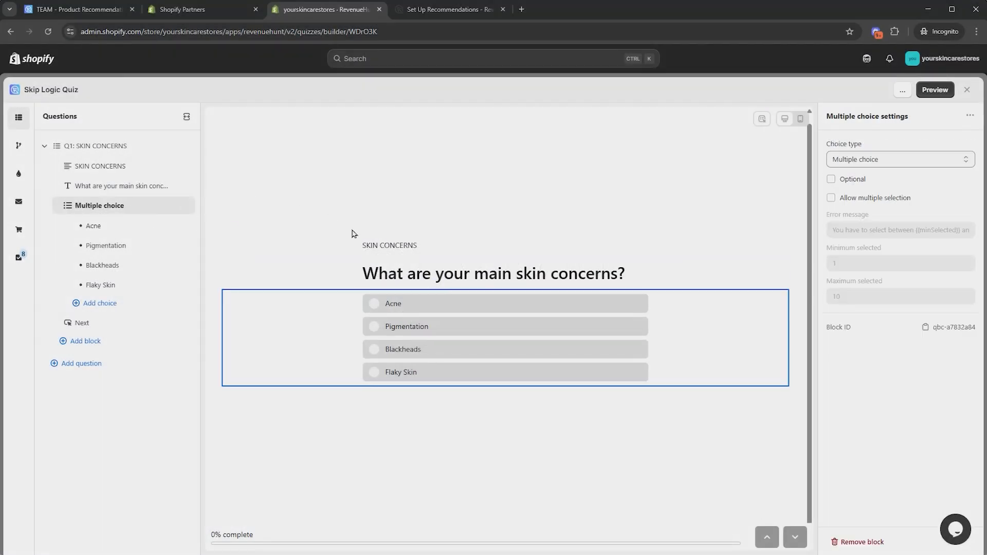
{"action": "left_click", "coordinate": [861, 205]}
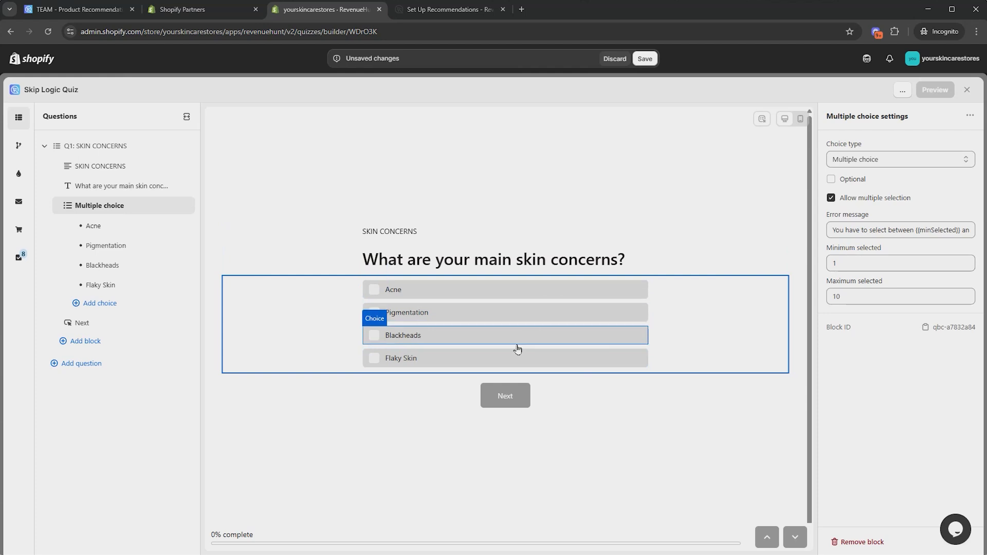
{"action": "left_click", "coordinate": [887, 303]}
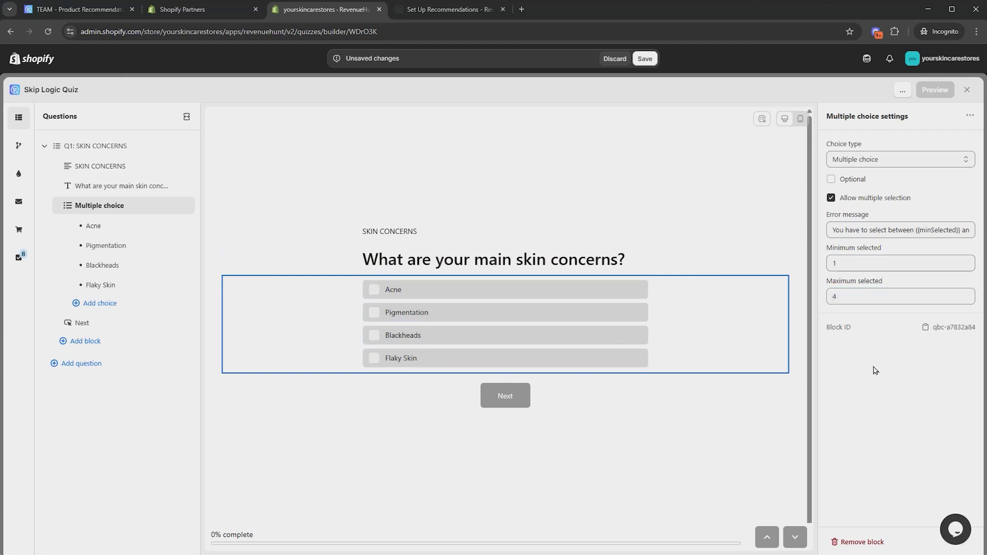
{"action": "left_click", "coordinate": [645, 59]}
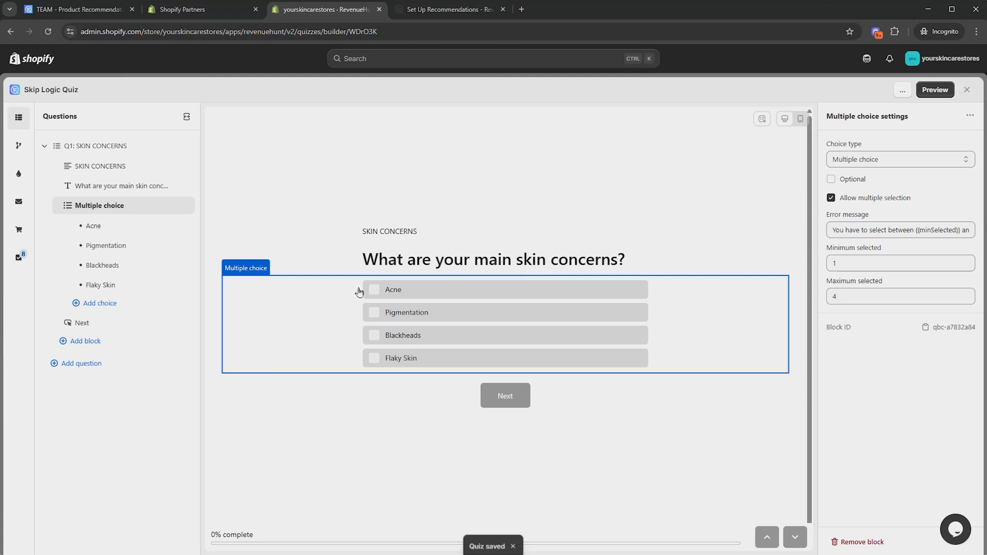
Test selecting and deselecting several skin concern choices in the quiz preview
{"action": "left_click", "coordinate": [377, 289]}
{"action": "left_click", "coordinate": [377, 312]}
{"action": "left_click", "coordinate": [383, 335]}
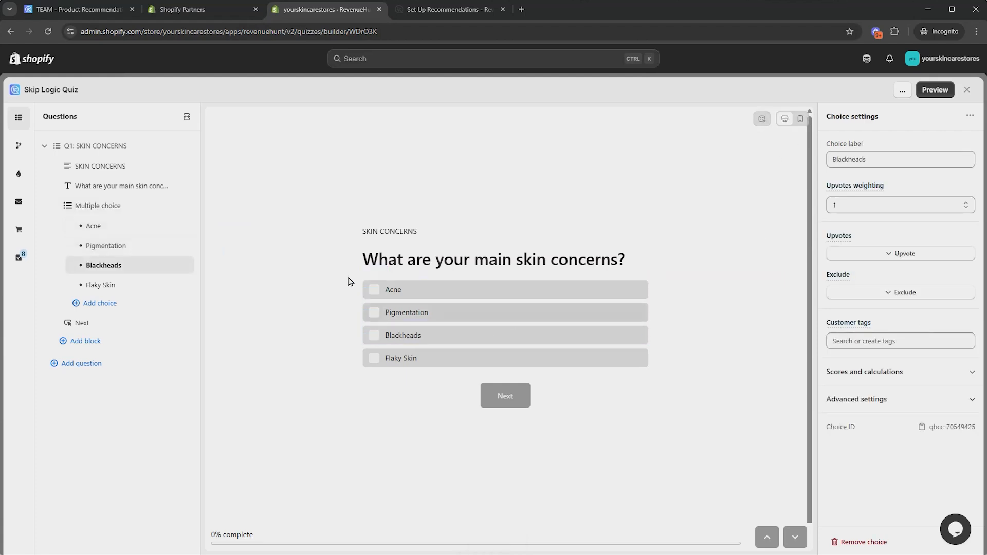
{"action": "left_click", "coordinate": [375, 289]}
{"action": "left_click", "coordinate": [375, 312]}
{"action": "left_click", "coordinate": [374, 335]}
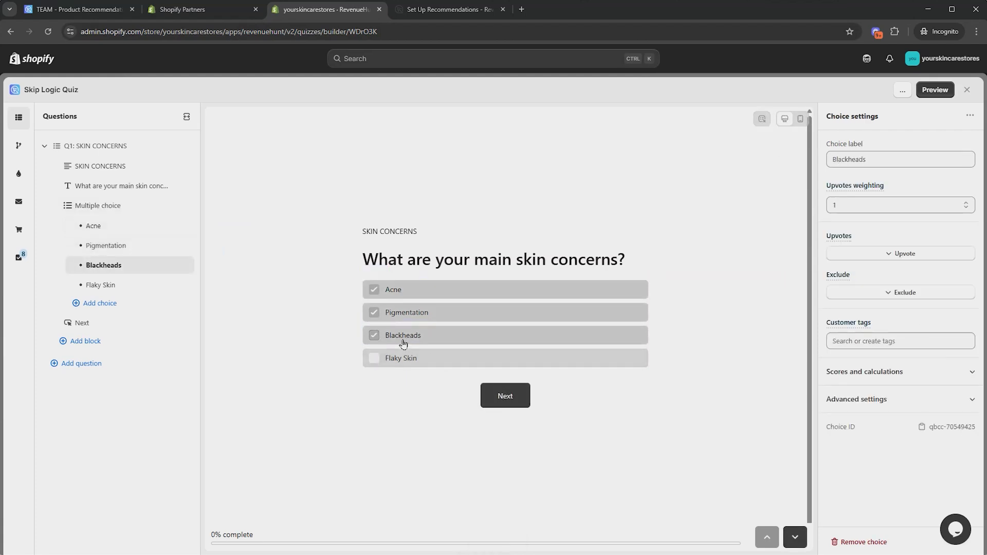
{"action": "left_click", "coordinate": [375, 335]}
{"action": "left_click", "coordinate": [375, 312]}
{"action": "left_click", "coordinate": [374, 289]}
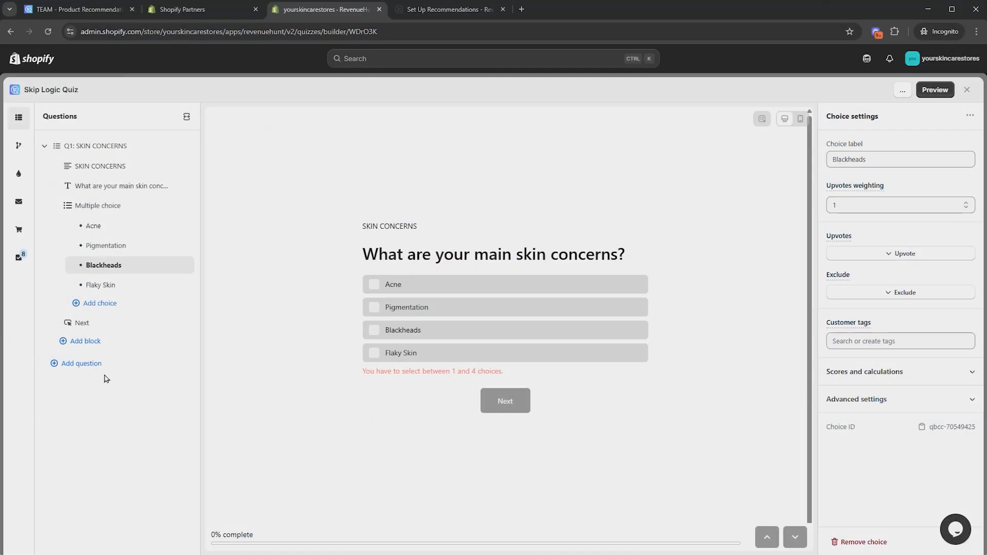
Add a new multiple-choice question Q2 with the heading "Acne 1"
{"action": "left_click", "coordinate": [101, 366]}
{"action": "left_click", "coordinate": [248, 388]}
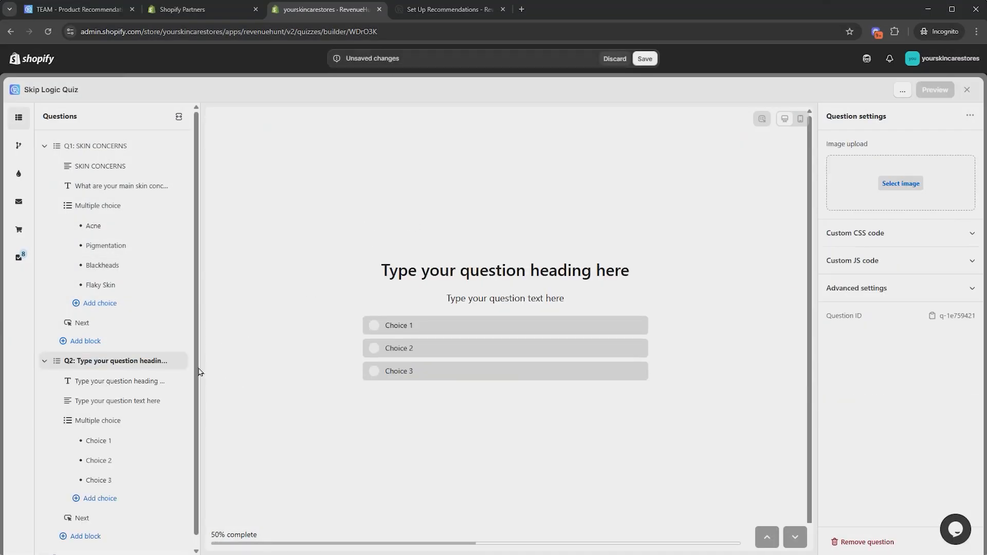
{"action": "left_click", "coordinate": [109, 382]}
{"action": "left_click_drag", "start_coordinate": [933, 188], "coordinate": [829, 197]}
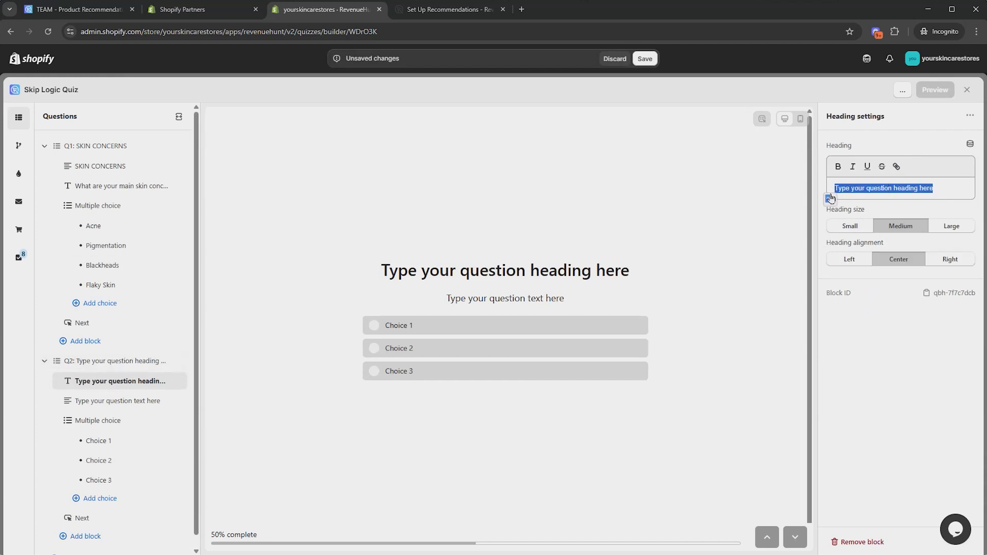
{"action": "type", "text": "Acne 1"}
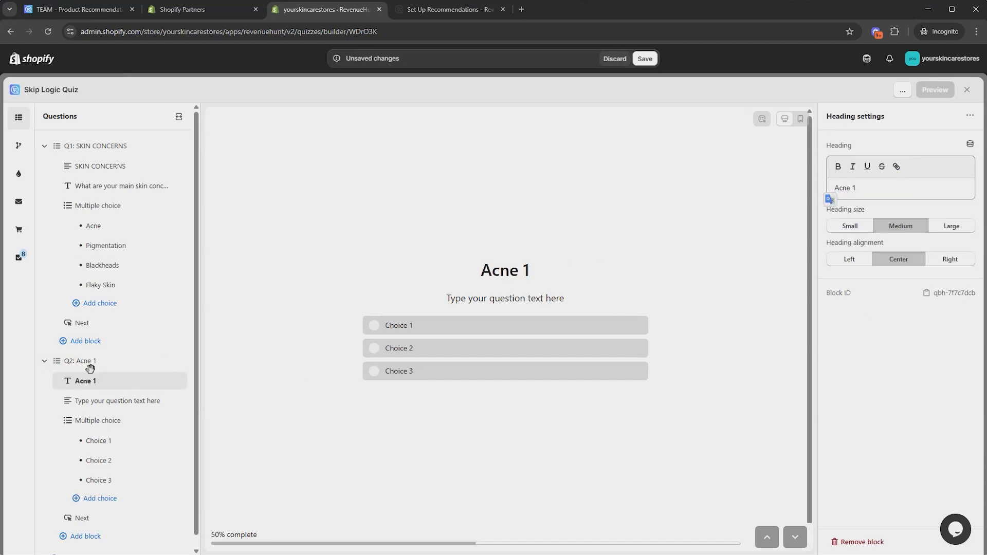
Add another multiple-choice question Q3 with the heading "Acvne 2"
{"action": "left_click", "coordinate": [44, 361]}
{"action": "left_click", "coordinate": [90, 383]}
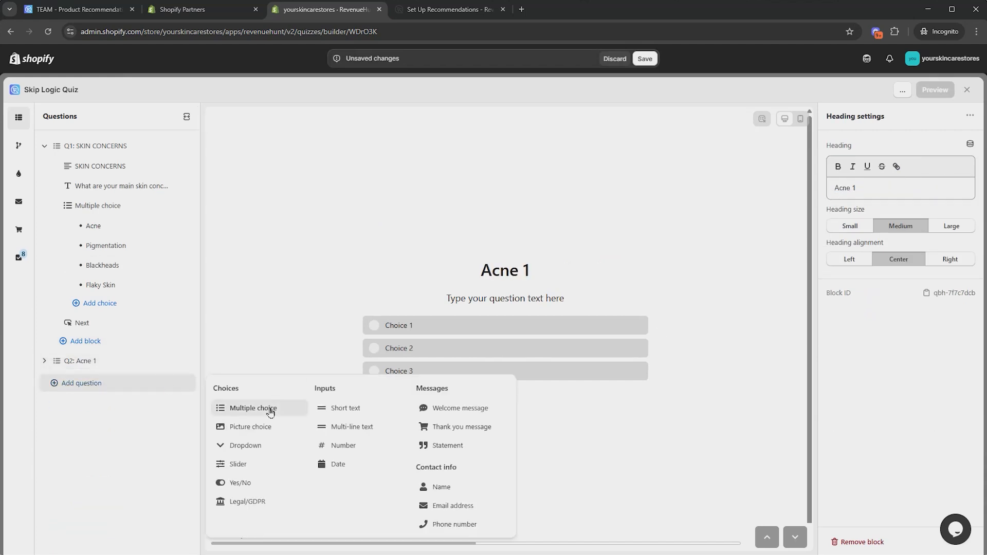
{"action": "left_click", "coordinate": [252, 409]}
{"action": "left_click", "coordinate": [119, 401]}
{"action": "left_click_drag", "start_coordinate": [954, 196], "coordinate": [827, 181]}
{"action": "type", "text": "A"}
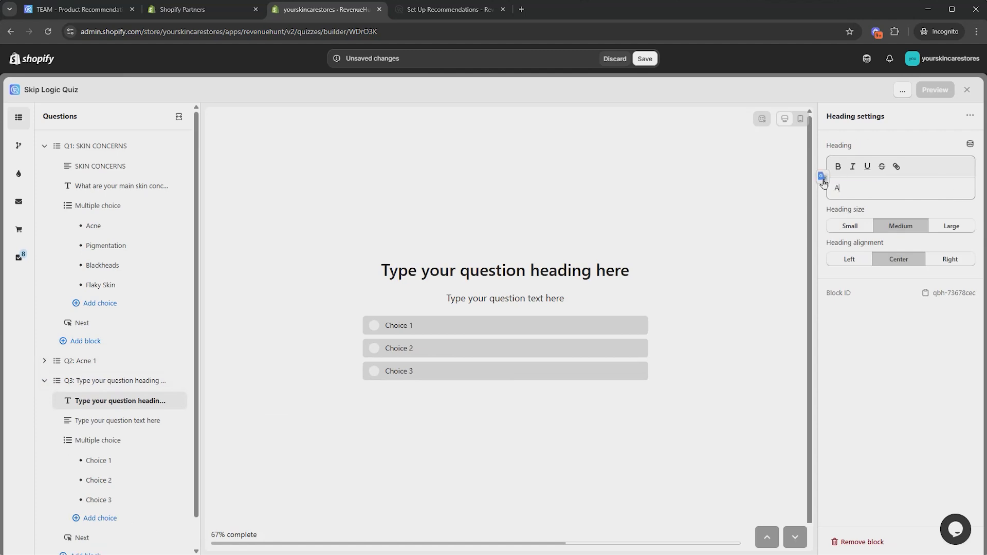
{"action": "type", "text": "cvne 2"}
{"action": "left_click", "coordinate": [44, 381]}
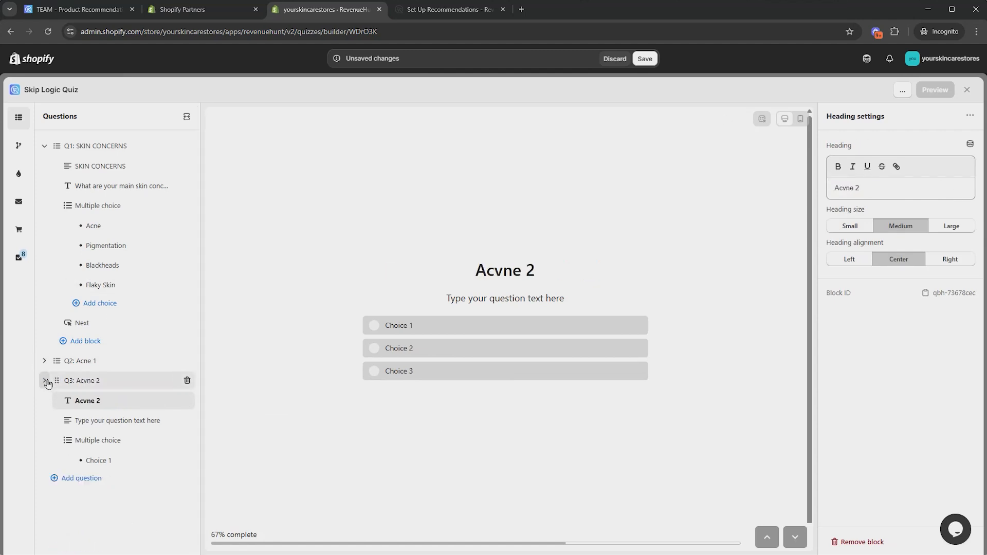
Add a multiple-choice question Q4 with the heading "Pigmentation 1"
{"action": "left_click", "coordinate": [97, 405]}
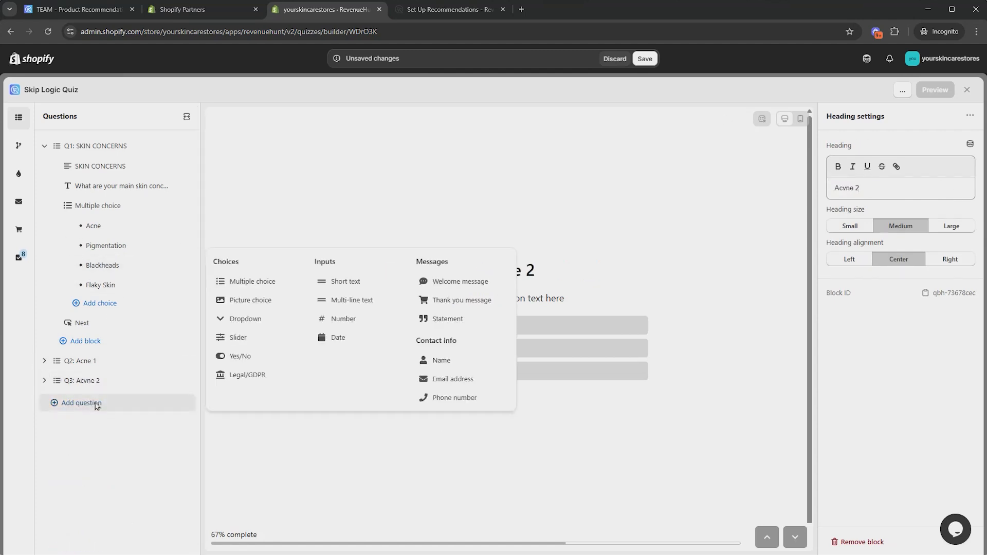
{"action": "left_click", "coordinate": [248, 281]}
{"action": "left_click", "coordinate": [86, 420]}
{"action": "left_click_drag", "start_coordinate": [956, 189], "coordinate": [834, 192]}
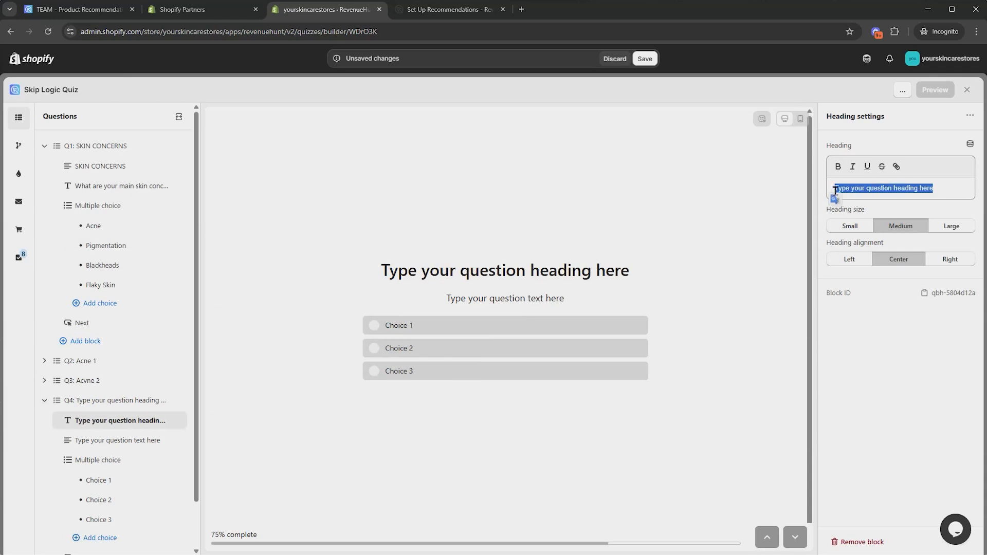
{"action": "type", "text": "Pigmentation"}
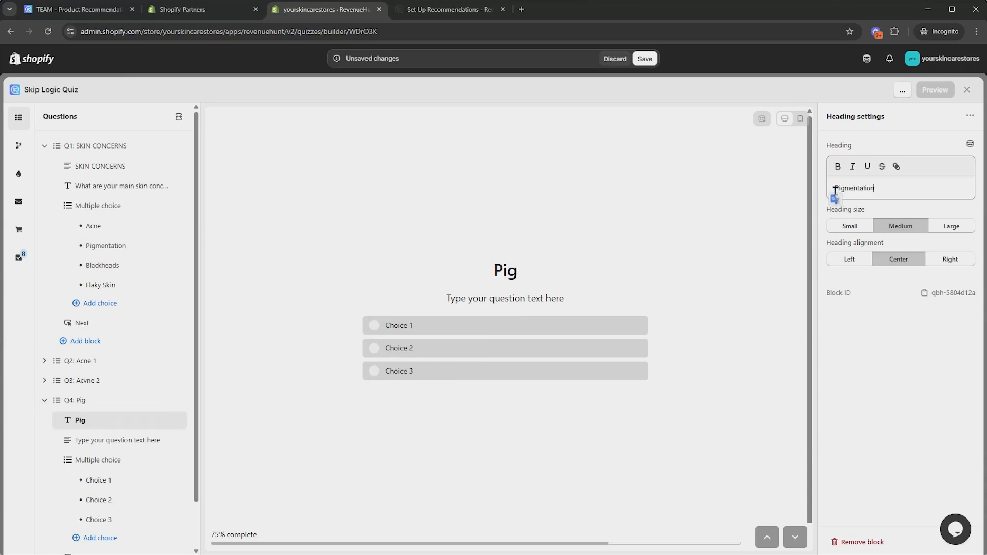
{"action": "type", "text": " 1"}
{"action": "left_click", "coordinate": [45, 400]}
Add a multiple-choice question Q5 with the heading "Pimentation 2"
{"action": "left_click", "coordinate": [93, 425]}
{"action": "left_click", "coordinate": [247, 281]}
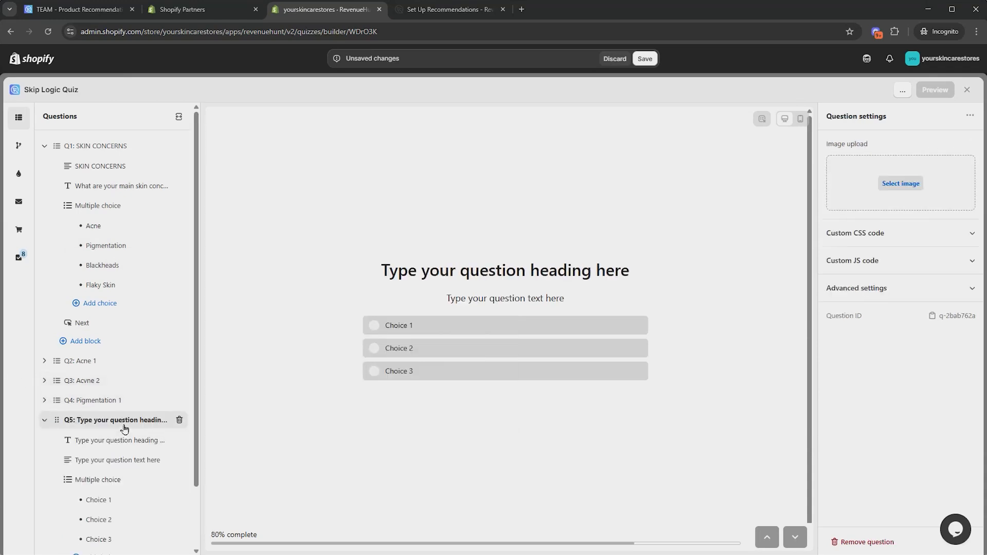
{"action": "left_click", "coordinate": [117, 440]}
{"action": "type", "text": "Pimentation 2"}
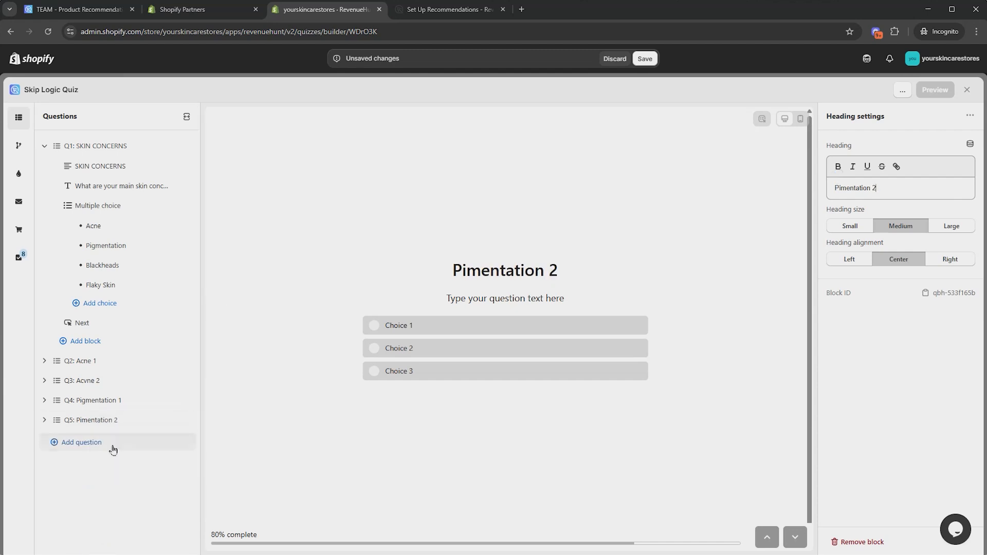
Add a multiple-choice question Q6 with the heading "Blackheads 1"
{"action": "left_click", "coordinate": [113, 450]}
{"action": "left_click", "coordinate": [103, 459]}
{"action": "type", "text": "Blackheads 1"}
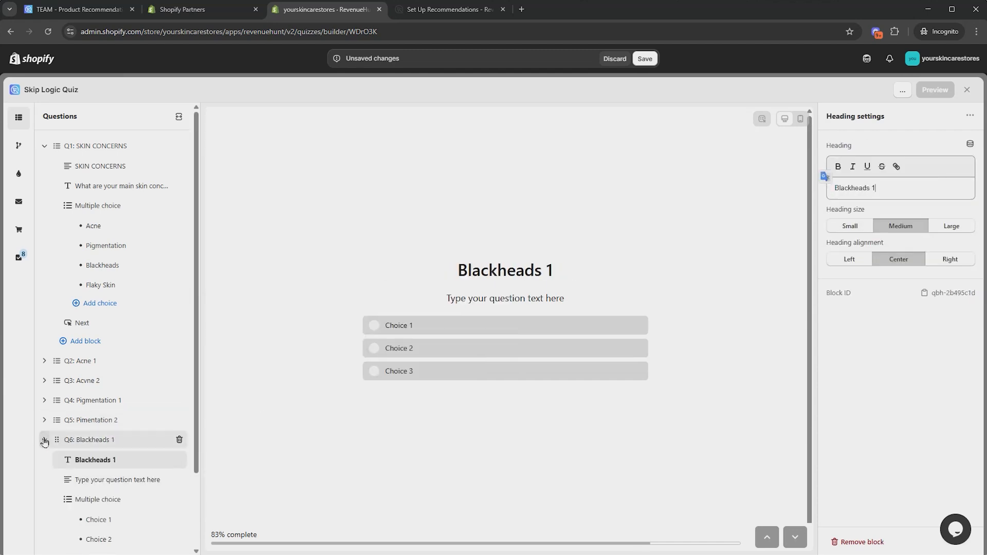
{"action": "left_click", "coordinate": [45, 440]}
Add a multiple-choice question Q7 with the heading "Blackheads 2"
{"action": "left_click", "coordinate": [93, 460]}
{"action": "left_click", "coordinate": [98, 479]}
{"action": "type", "text": "Blackheads 2"}
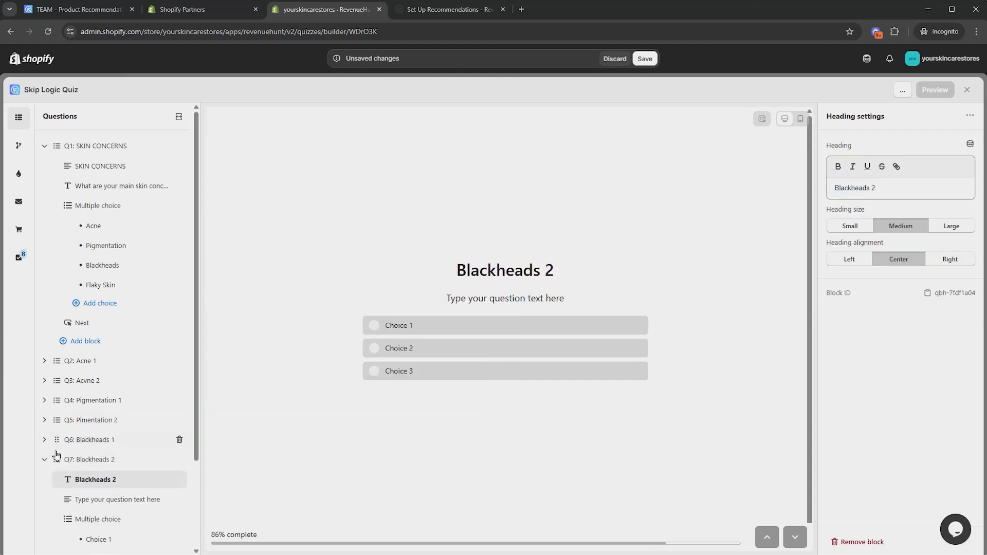
{"action": "left_click", "coordinate": [45, 459]}
Add a multiple-choice question Q8 with the heading "Flaky Skin1"
{"action": "left_click", "coordinate": [82, 538]}
{"action": "left_click", "coordinate": [260, 368]}
{"action": "type", "text": "Flaky Skin1"}
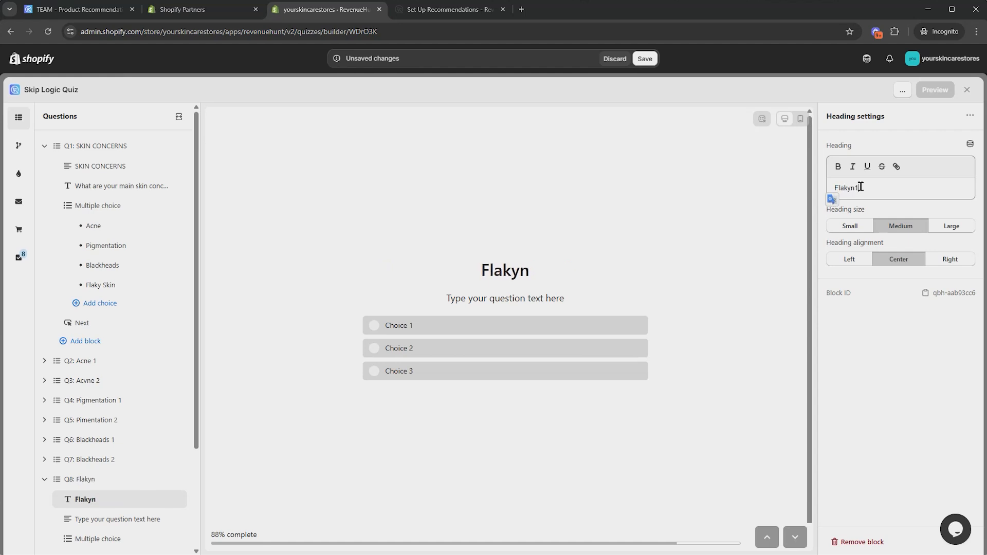
{"action": "left_click", "coordinate": [851, 188]}
{"action": "type", "text": "Ski"}
Duplicate question Q8 to create Q9
{"action": "left_click", "coordinate": [102, 480]}
{"action": "left_click", "coordinate": [969, 116]}
{"action": "left_click", "coordinate": [946, 135]}
{"action": "scroll", "coordinate": [44, 315], "scroll_direction": "down", "scroll_amount": 4}
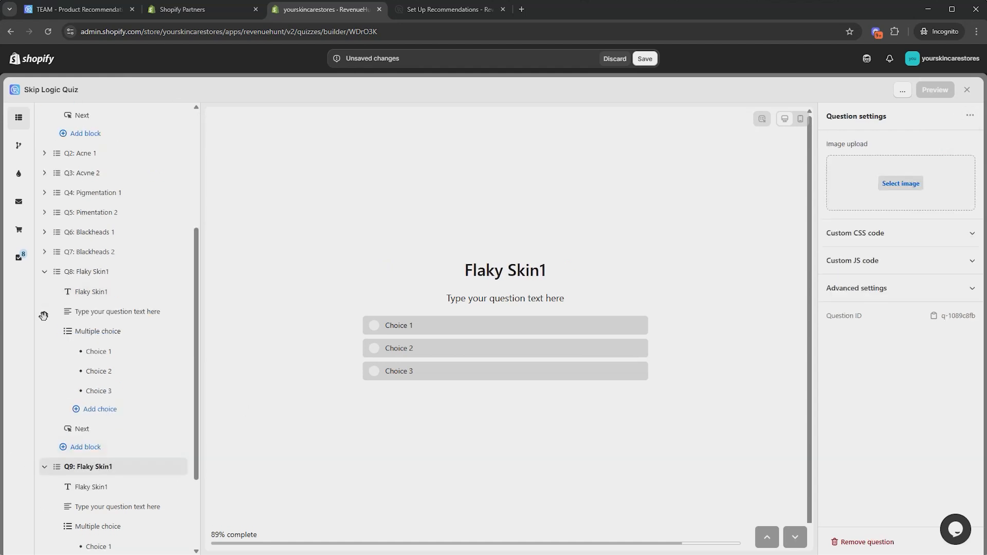
Change Q9's heading to "Flaky Skin 2" and collapse the question list
{"action": "left_click", "coordinate": [45, 271]}
{"action": "left_click", "coordinate": [92, 368]}
{"action": "key", "text": "BackSpace"}
{"action": "type", "text": "2"}
{"action": "left_click", "coordinate": [866, 188]}
{"action": "left_click", "coordinate": [44, 348]}
{"action": "left_click", "coordinate": [44, 146]}
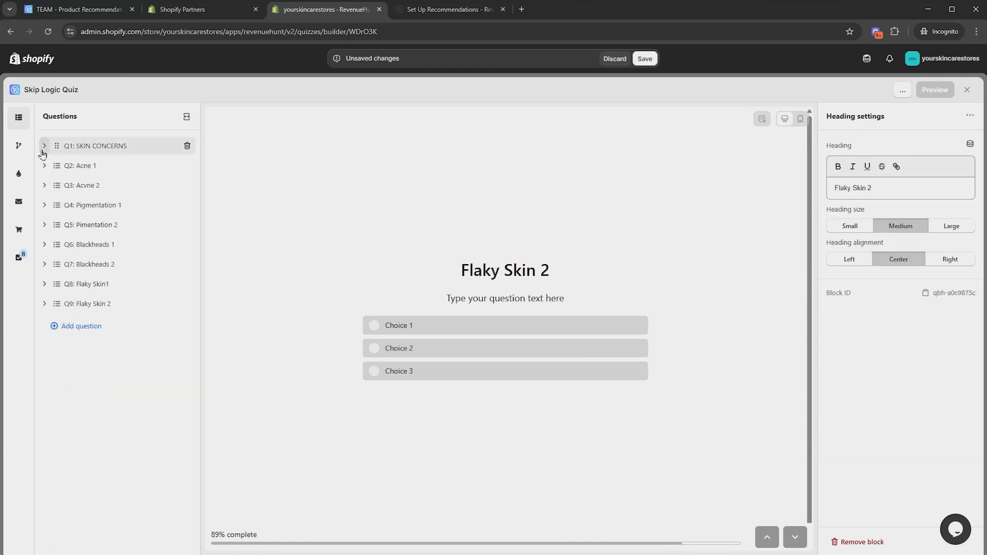
Correct Q3's heading to "Acne 2"
{"action": "left_click", "coordinate": [83, 185]}
{"action": "left_click", "coordinate": [44, 185]}
{"action": "left_click", "coordinate": [85, 205]}
{"action": "left_click", "coordinate": [847, 188]}
{"action": "key", "text": "BackSpace"}
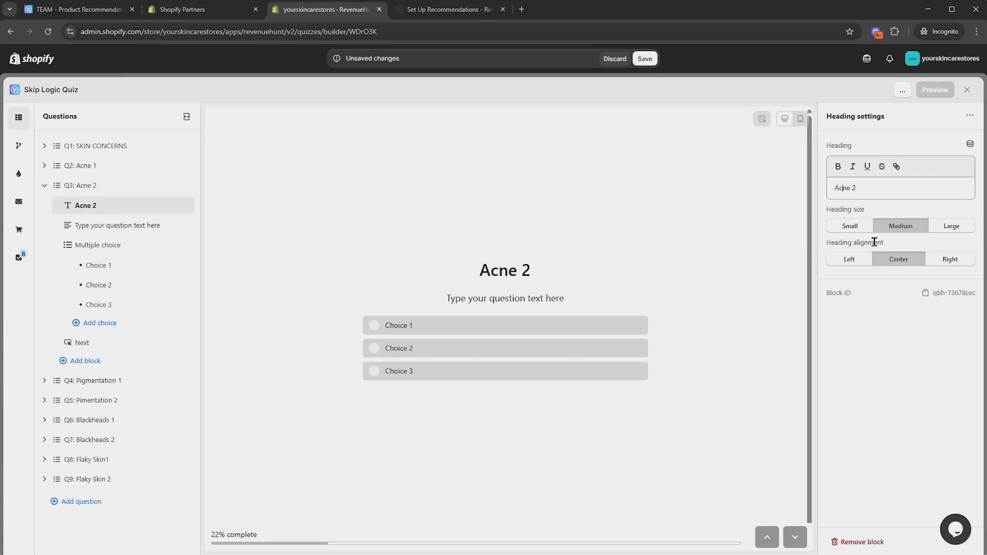
{"action": "left_click", "coordinate": [44, 185]}
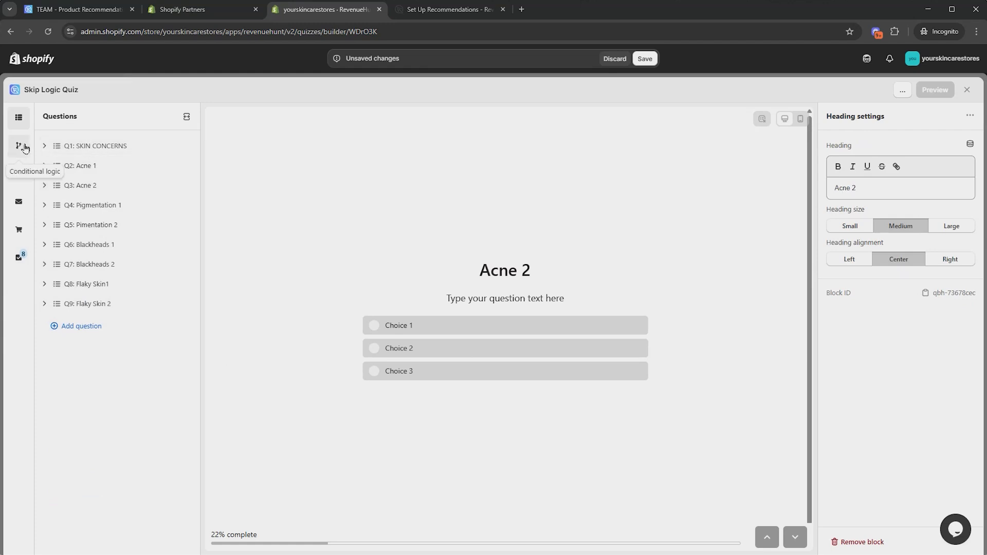
In conditional logic, add a skip rule to Q2: Acne 1 skipping it if Q1: SKIN CONCERNS IS NOT Acne
{"action": "left_click", "coordinate": [45, 146]}
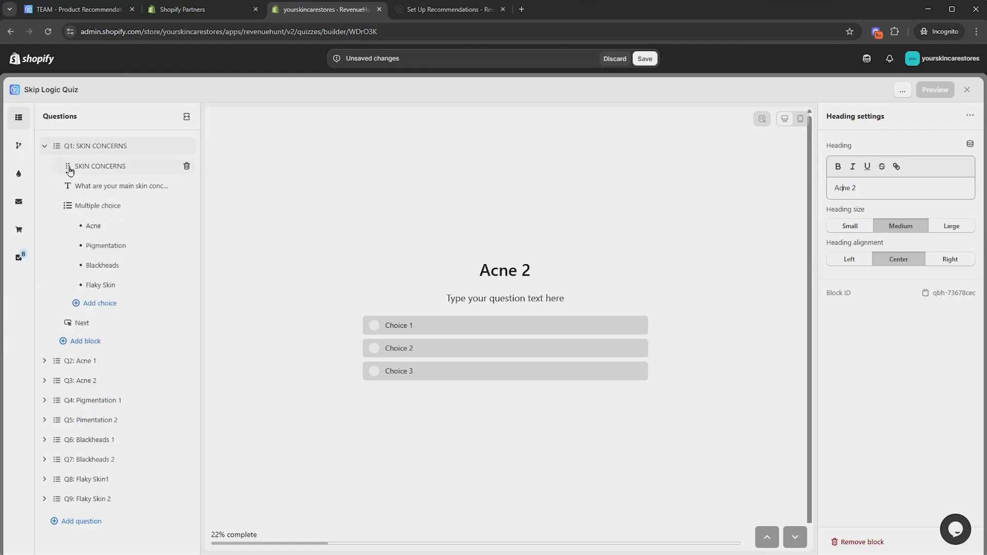
{"action": "left_click", "coordinate": [18, 146]}
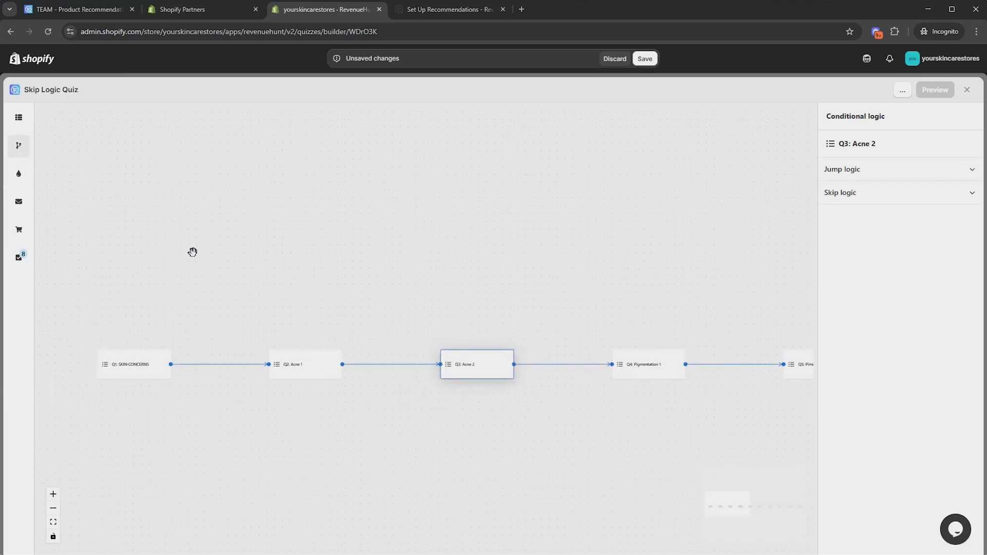
{"action": "left_click", "coordinate": [389, 337]}
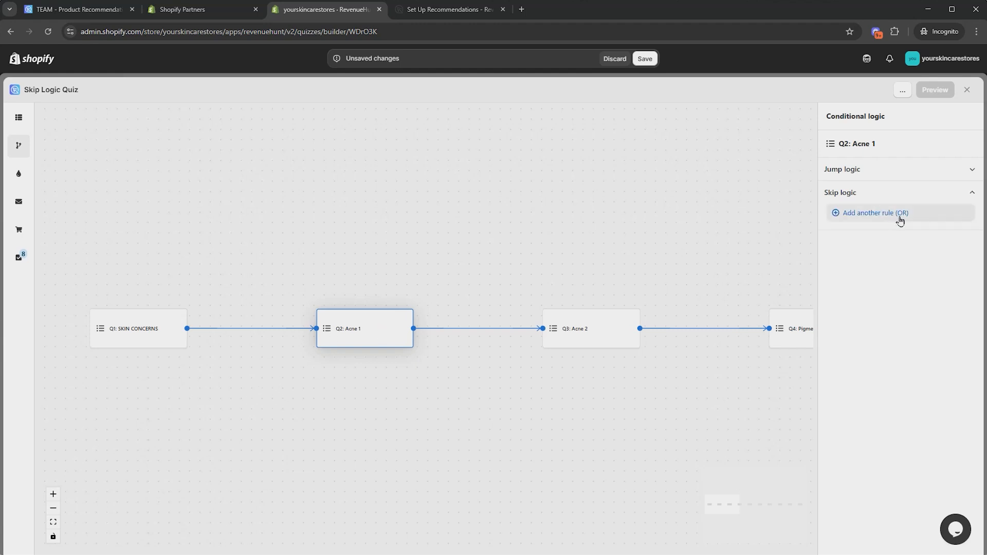
{"action": "left_click", "coordinate": [899, 217]}
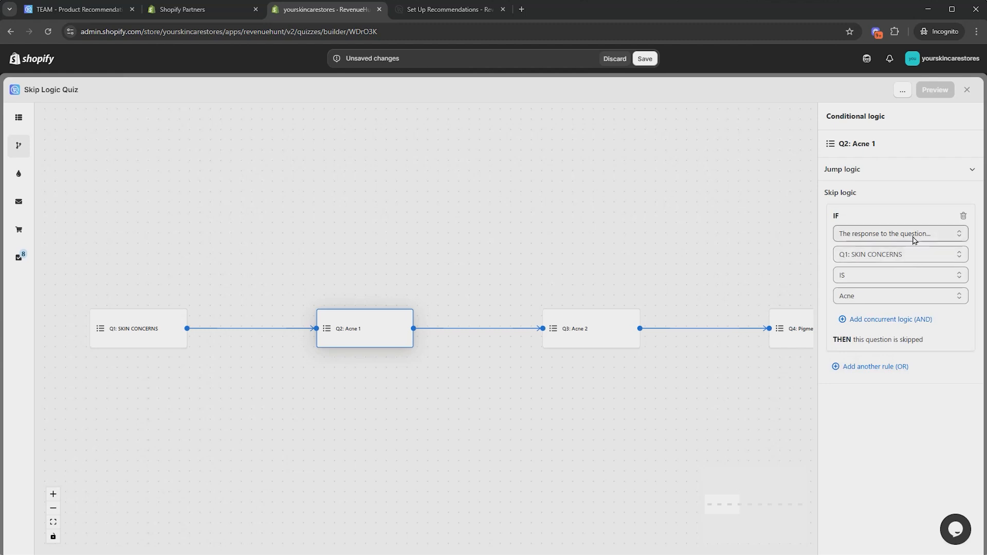
{"action": "left_click", "coordinate": [917, 258]}
{"action": "left_click", "coordinate": [910, 270]}
{"action": "left_click", "coordinate": [901, 278]}
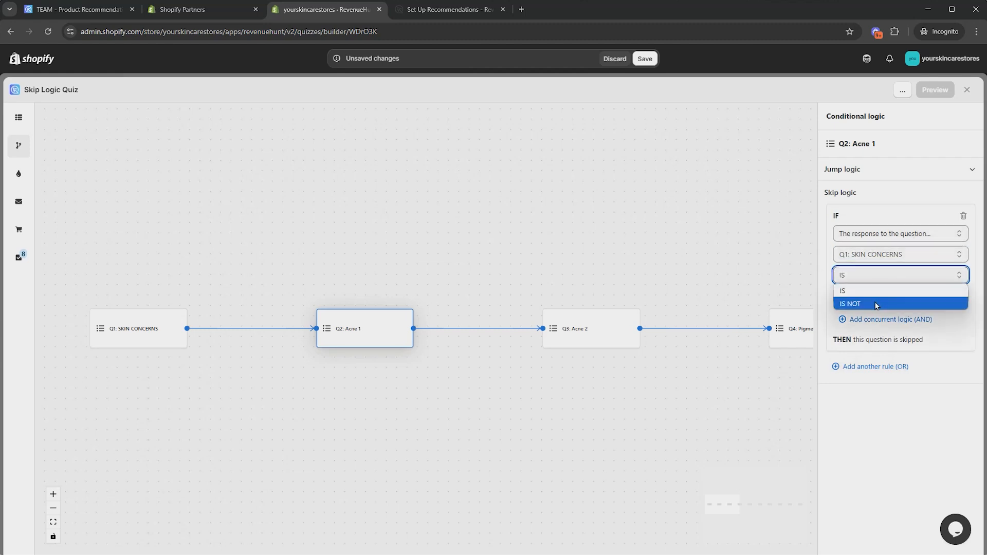
{"action": "left_click", "coordinate": [877, 303]}
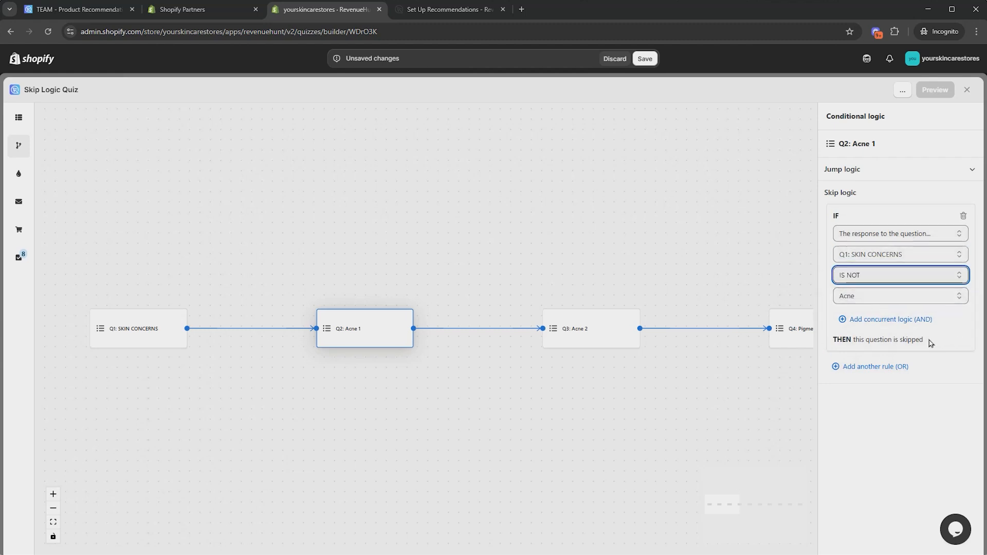
{"action": "left_click", "coordinate": [918, 407]}
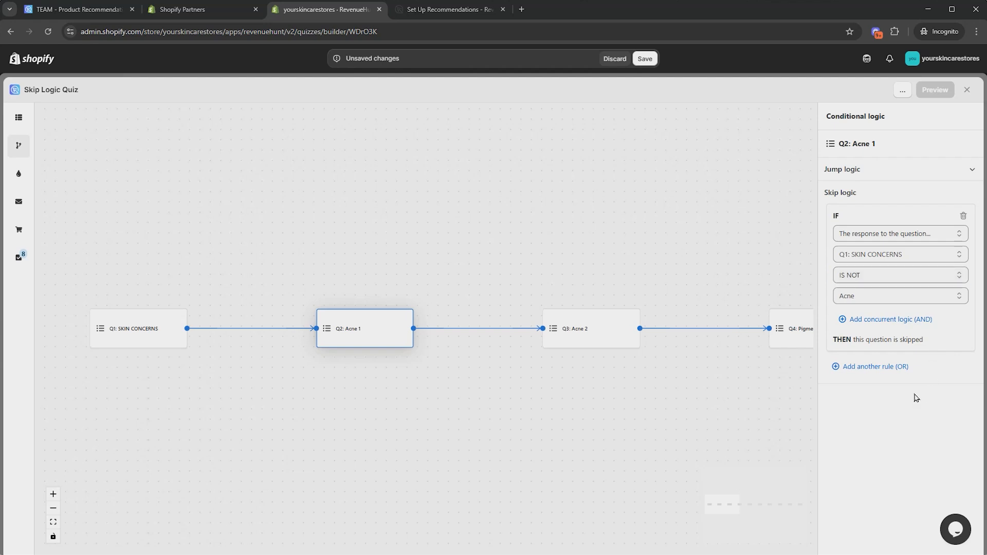
Add a skip rule to Q3: Acne 2 skipping it if Q1: SKIN CONCERNS IS NOT Acne
{"action": "scroll", "coordinate": [477, 409], "scroll_direction": "right", "scroll_amount": 5}
{"action": "left_click", "coordinate": [434, 335]}
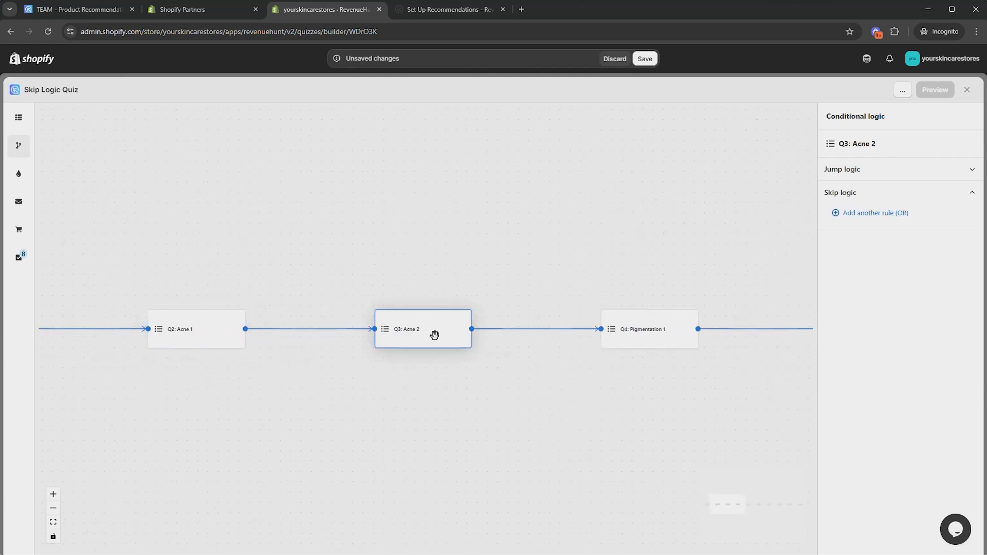
{"action": "left_click", "coordinate": [888, 213]}
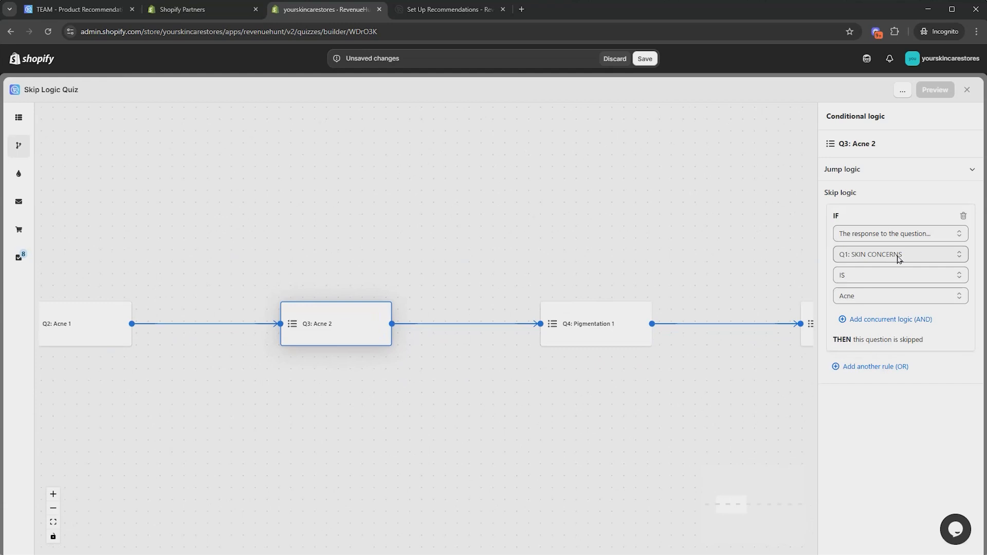
{"action": "left_click", "coordinate": [892, 276]}
{"action": "left_click", "coordinate": [871, 301]}
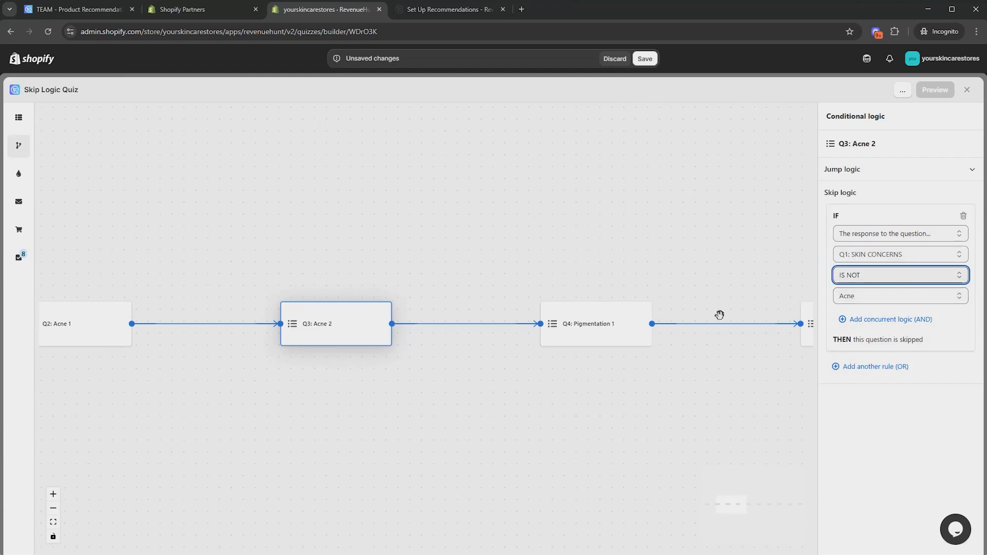
Add a skip rule to Q4: Pigmentation 1 skipping it if Q1: SKIN CONCERNS IS NOT Pigmentation
{"action": "scroll", "coordinate": [637, 414], "scroll_direction": "right", "scroll_amount": 6}
{"action": "left_click", "coordinate": [408, 330]}
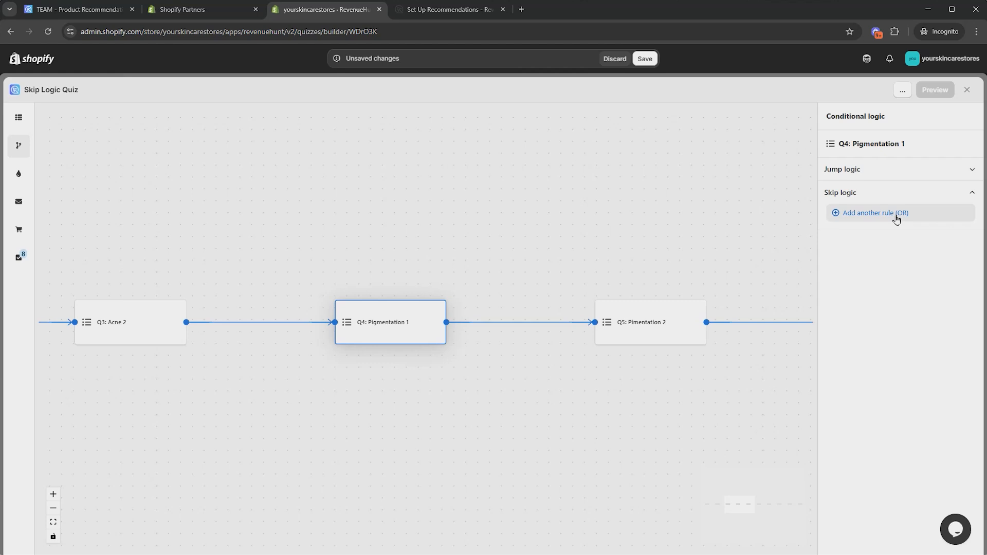
{"action": "left_click", "coordinate": [896, 220]}
{"action": "left_click", "coordinate": [881, 255]}
{"action": "left_click", "coordinate": [874, 269]}
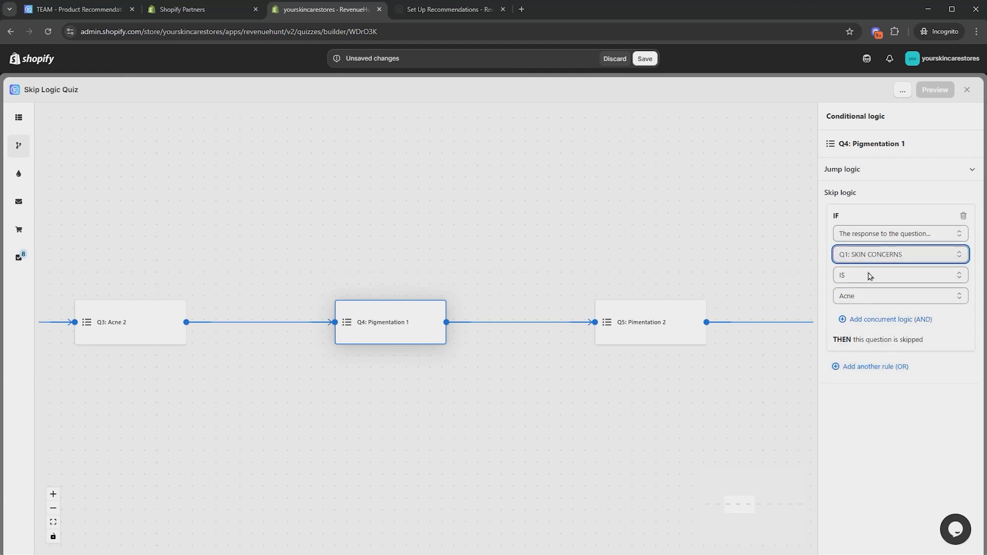
{"action": "left_click", "coordinate": [894, 275]}
{"action": "left_click", "coordinate": [877, 305]}
{"action": "left_click", "coordinate": [882, 298]}
{"action": "left_click", "coordinate": [875, 325]}
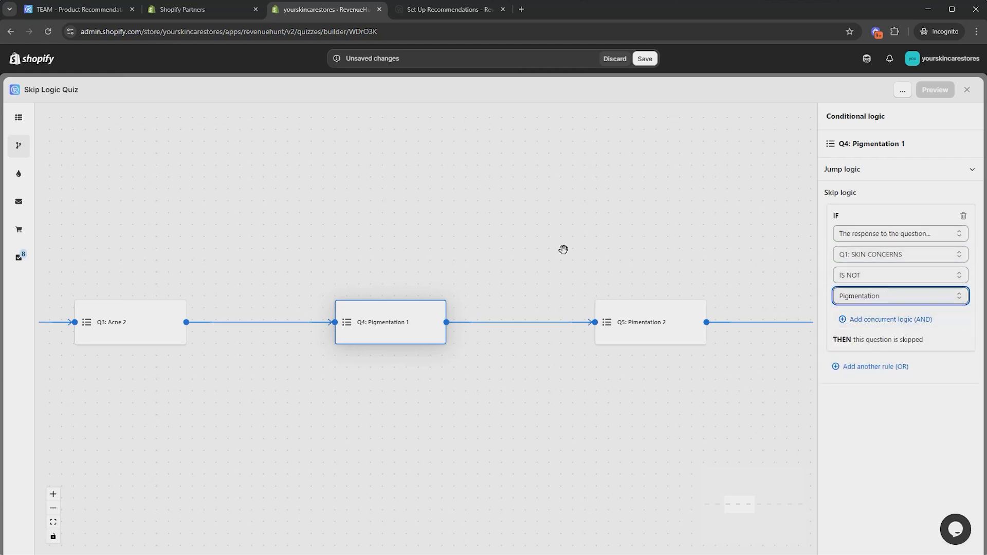
Add a skip rule to Q5: Pimentation 2 skipping it if Q1: SKIN CONCERNS IS NOT Pigmentation
{"action": "left_click_drag", "start_coordinate": [675, 322], "coordinate": [481, 335]}
{"action": "left_click", "coordinate": [481, 335]}
{"action": "left_click", "coordinate": [883, 214]}
{"action": "left_click", "coordinate": [883, 255]}
{"action": "left_click", "coordinate": [880, 270]}
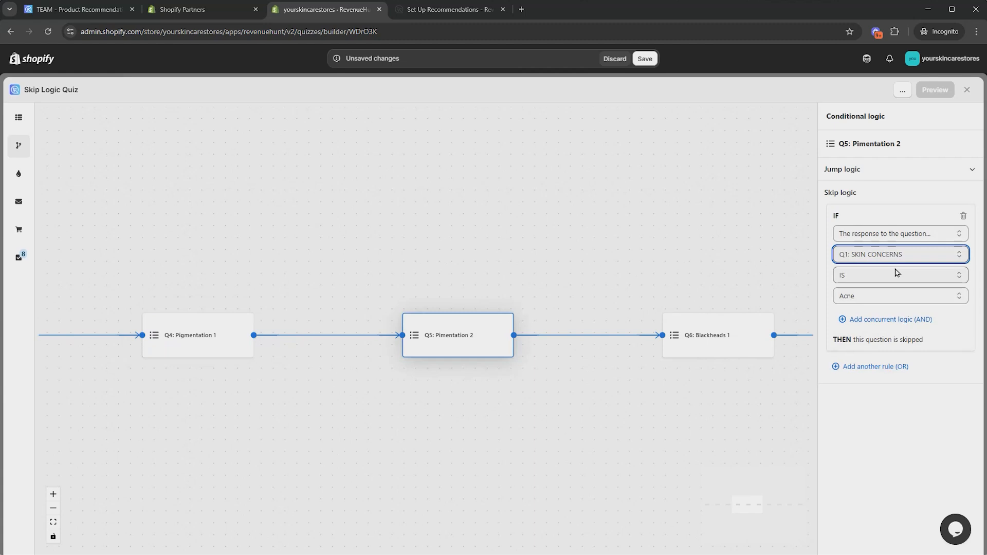
{"action": "left_click", "coordinate": [895, 274]}
{"action": "left_click", "coordinate": [878, 305]}
{"action": "left_click", "coordinate": [877, 325]}
Add a skip rule to Q6: Blackheads 1 skipping it if Q1: SKIN CONCERNS IS NOT Blackheads
{"action": "left_click_drag", "start_coordinate": [703, 251], "coordinate": [372, 253]}
{"action": "left_click", "coordinate": [416, 337]}
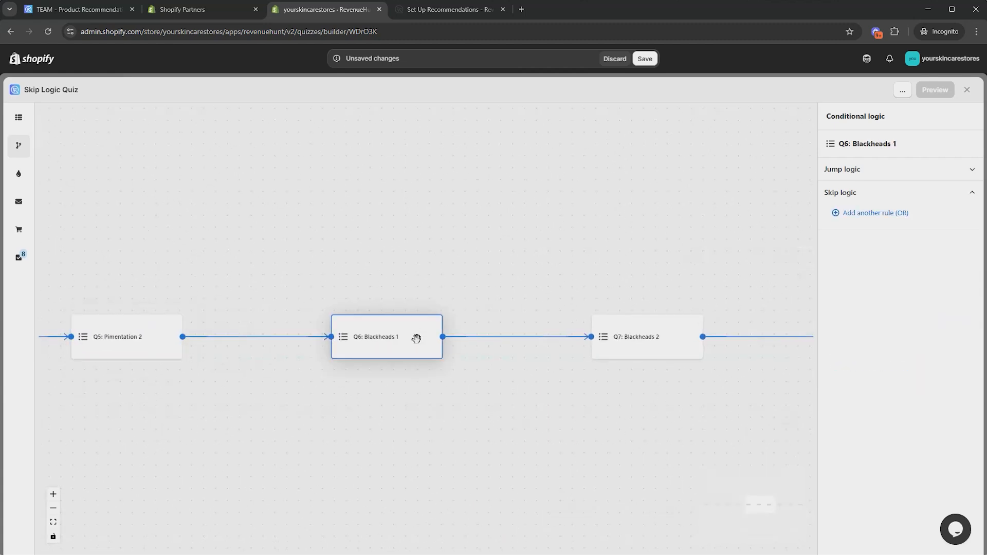
{"action": "left_click", "coordinate": [882, 218]}
{"action": "left_click", "coordinate": [896, 279]}
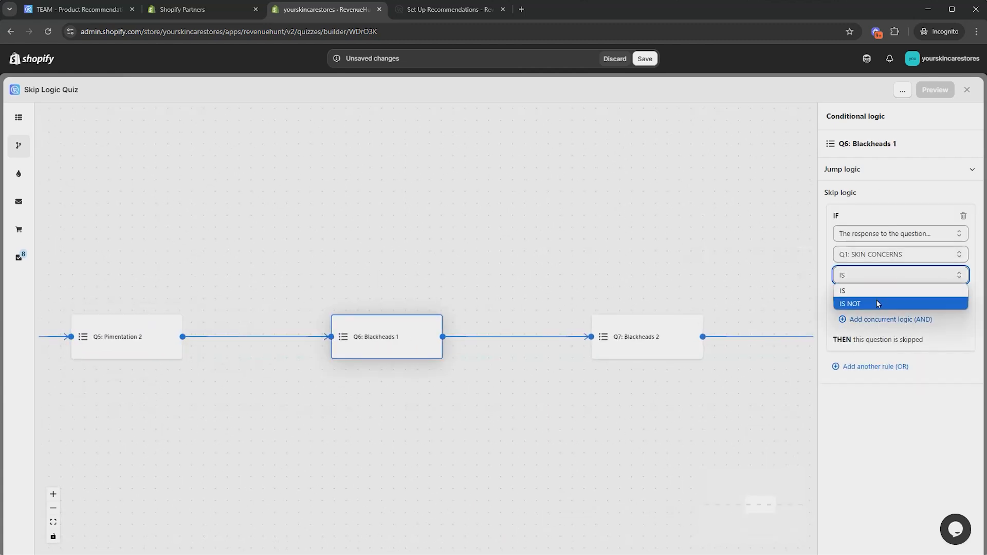
{"action": "left_click", "coordinate": [876, 303]}
{"action": "left_click", "coordinate": [872, 298]}
{"action": "left_click", "coordinate": [845, 341]}
Add a skip rule to Q7: Blackheads 2 skipping it if Q1: SKIN CONCERNS IS NOT Blackheads
{"action": "left_click_drag", "start_coordinate": [666, 361], "coordinate": [471, 368]}
{"action": "left_click", "coordinate": [465, 351]}
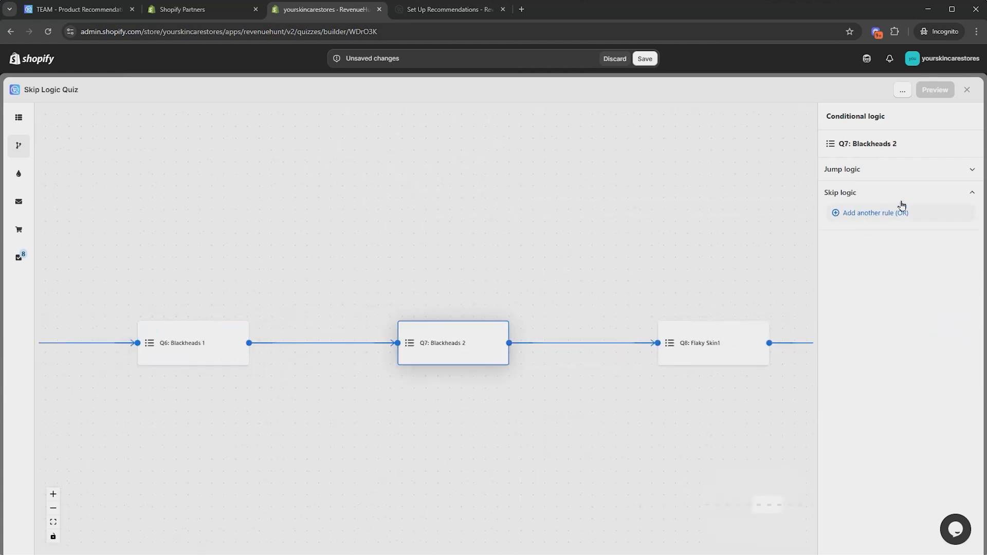
{"action": "left_click", "coordinate": [900, 211]}
{"action": "left_click", "coordinate": [888, 278]}
{"action": "left_click", "coordinate": [880, 297]}
{"action": "left_click", "coordinate": [879, 300]}
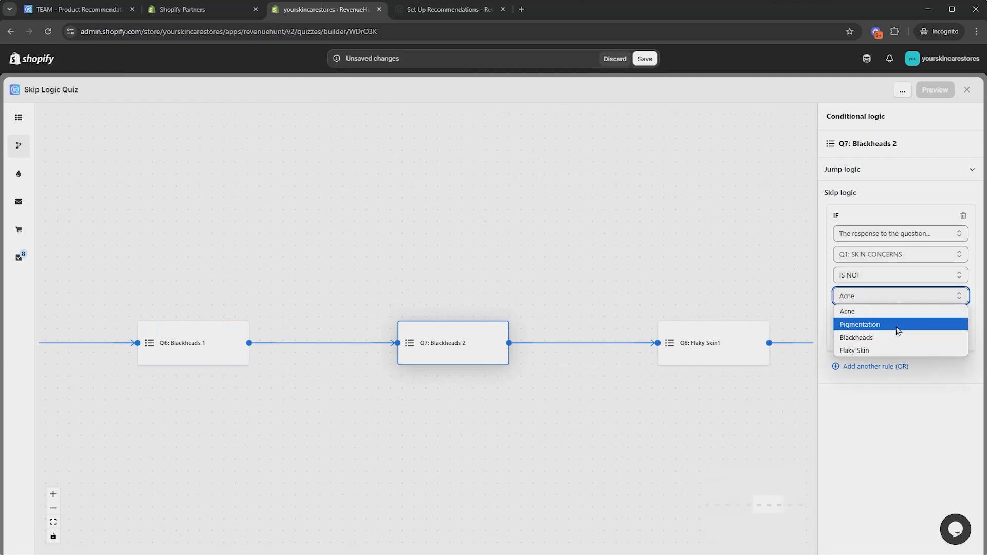
{"action": "left_click", "coordinate": [863, 338]}
Add a skip rule to Q8: Flaky Skin1 skipping it if Q1: SKIN CONCERNS IS NOT Flaky Skin
{"action": "left_click_drag", "start_coordinate": [655, 275], "coordinate": [586, 280]}
{"action": "left_click", "coordinate": [622, 349]}
{"action": "left_click", "coordinate": [886, 216]}
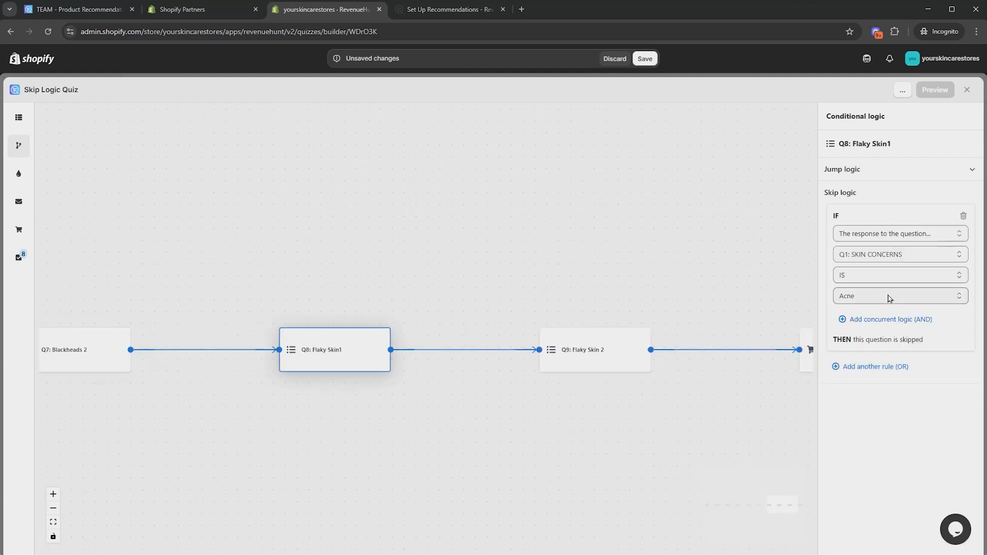
{"action": "left_click", "coordinate": [889, 275]}
{"action": "left_click", "coordinate": [871, 307]}
{"action": "left_click", "coordinate": [889, 297]}
{"action": "left_click", "coordinate": [882, 351]}
Add a skip rule to Q9: Flaky Skin 2 skipping it if Q1: SKIN CONCERNS IS NOT Flaky Skin, and save the quiz
{"action": "left_click_drag", "start_coordinate": [680, 275], "coordinate": [483, 293]}
{"action": "left_click", "coordinate": [429, 367]}
{"action": "left_click", "coordinate": [892, 214]}
{"action": "left_click", "coordinate": [887, 275]}
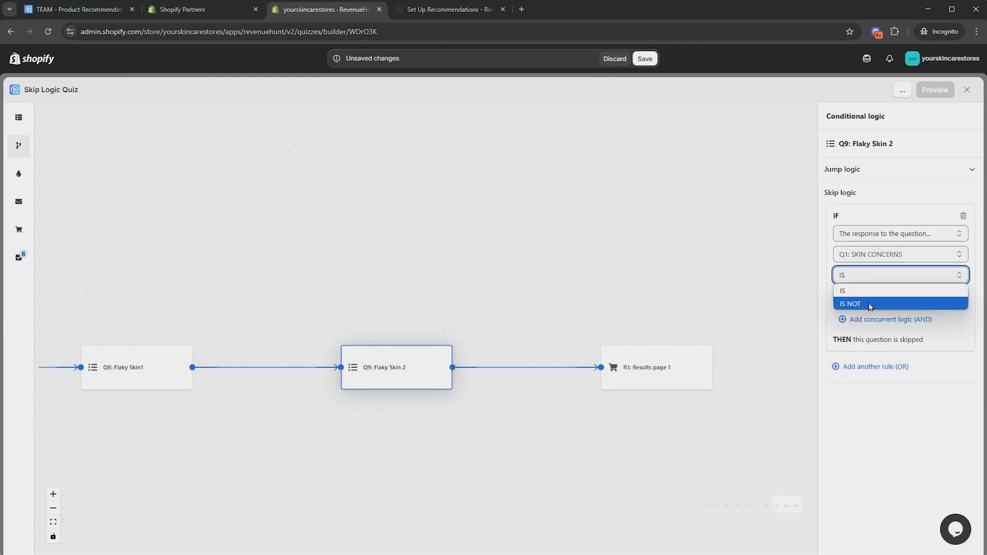
{"action": "left_click", "coordinate": [873, 303]}
{"action": "left_click", "coordinate": [869, 298]}
{"action": "left_click", "coordinate": [881, 350]}
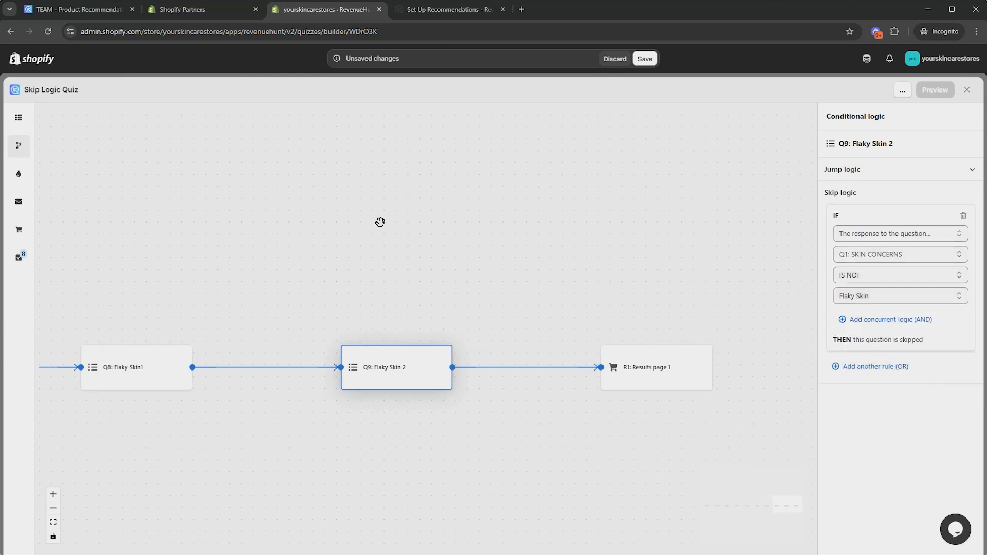
{"action": "left_click", "coordinate": [644, 59]}
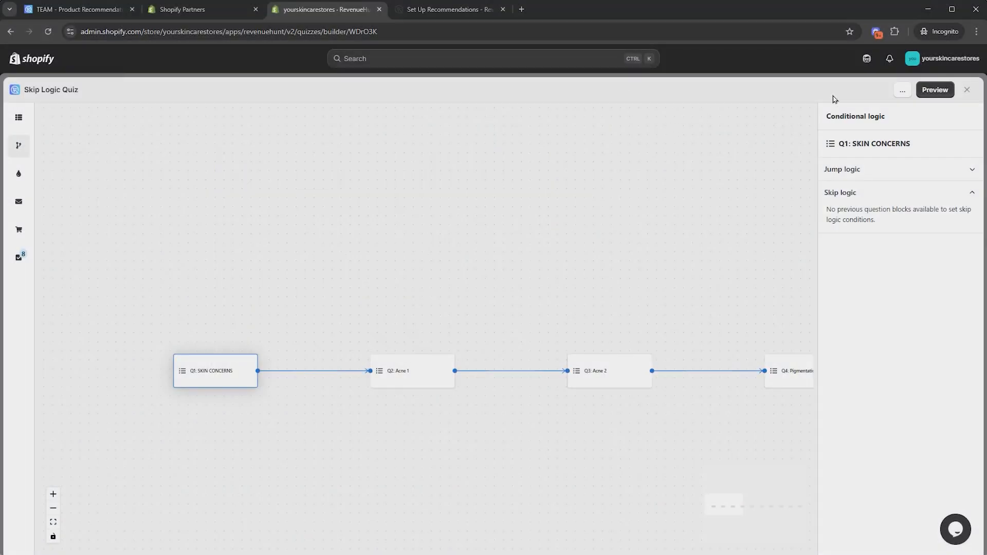
Preview the quiz choosing Acne and Blackheads, answering each follow-up question through to the results
{"action": "left_click", "coordinate": [942, 96]}
{"action": "left_click", "coordinate": [455, 286]}
{"action": "left_click", "coordinate": [454, 331]}
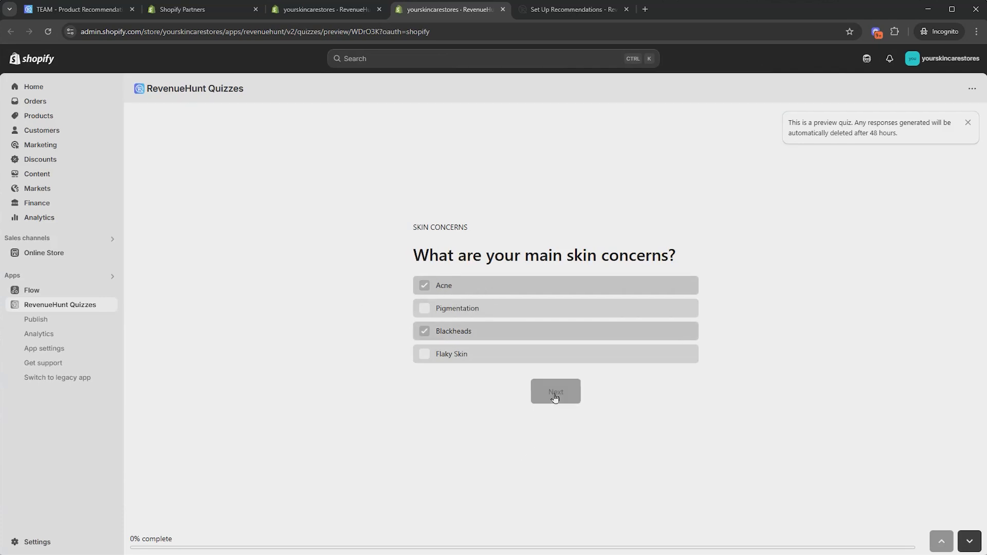
{"action": "left_click", "coordinate": [555, 393]}
{"action": "left_click", "coordinate": [469, 324]}
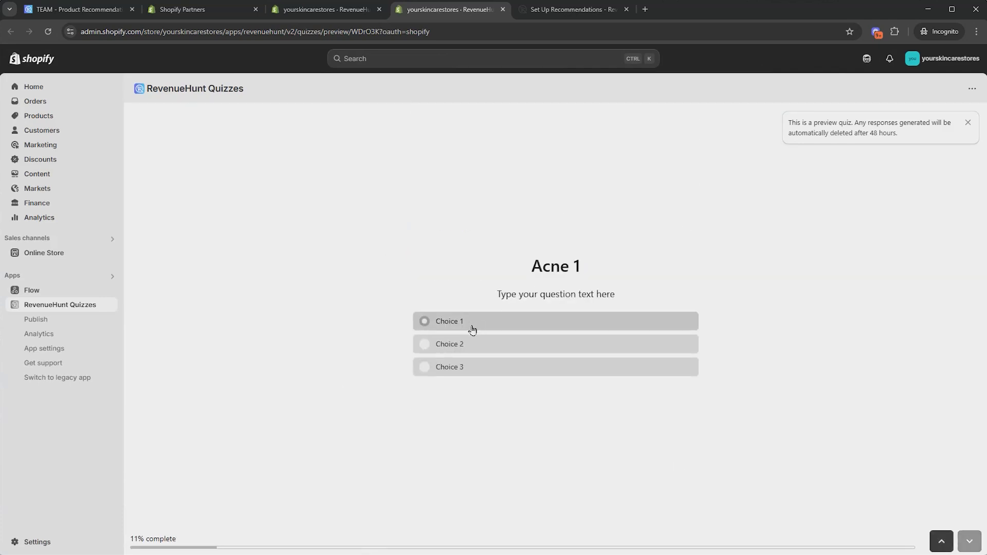
{"action": "left_click", "coordinate": [465, 320]}
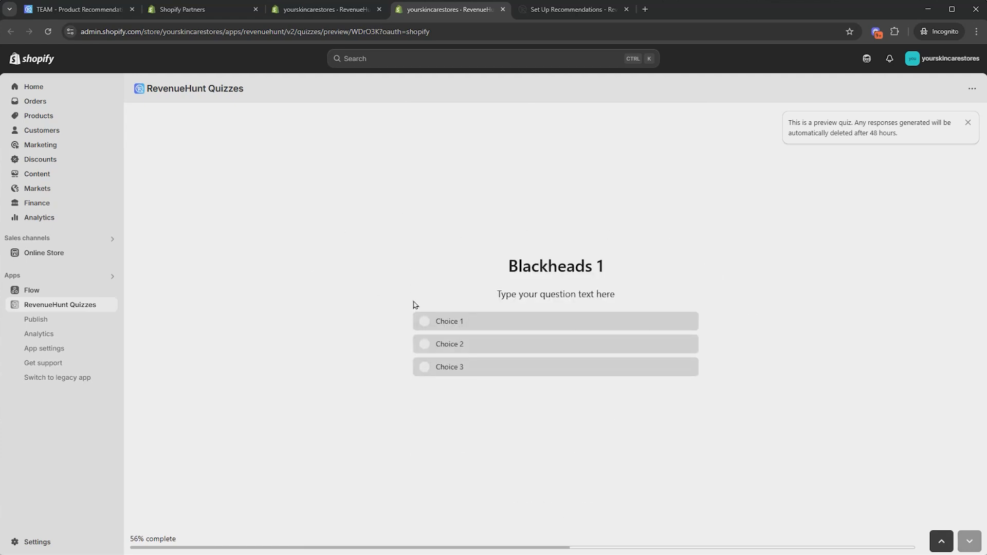
{"action": "left_click", "coordinate": [473, 322]}
{"action": "left_click", "coordinate": [480, 344]}
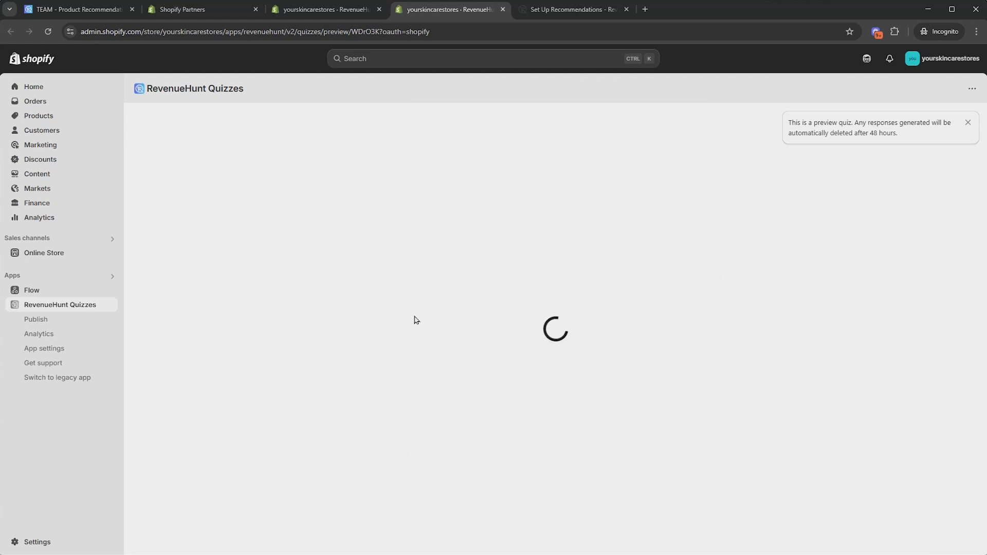
{"action": "left_click", "coordinate": [175, 539]}
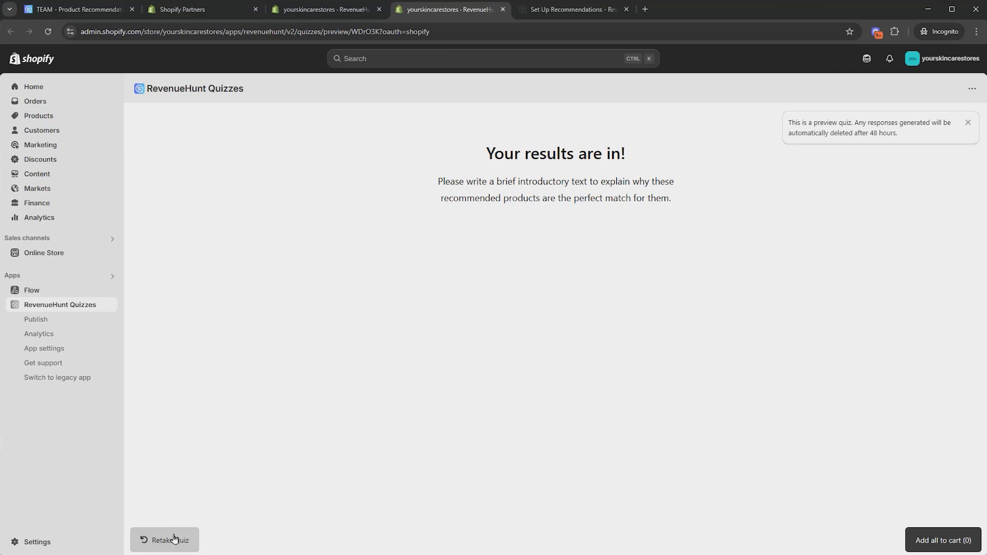
Retake the preview choosing Pigmentation and Flaky Skin, answering each follow-up question through to the end
{"action": "left_click", "coordinate": [476, 283]}
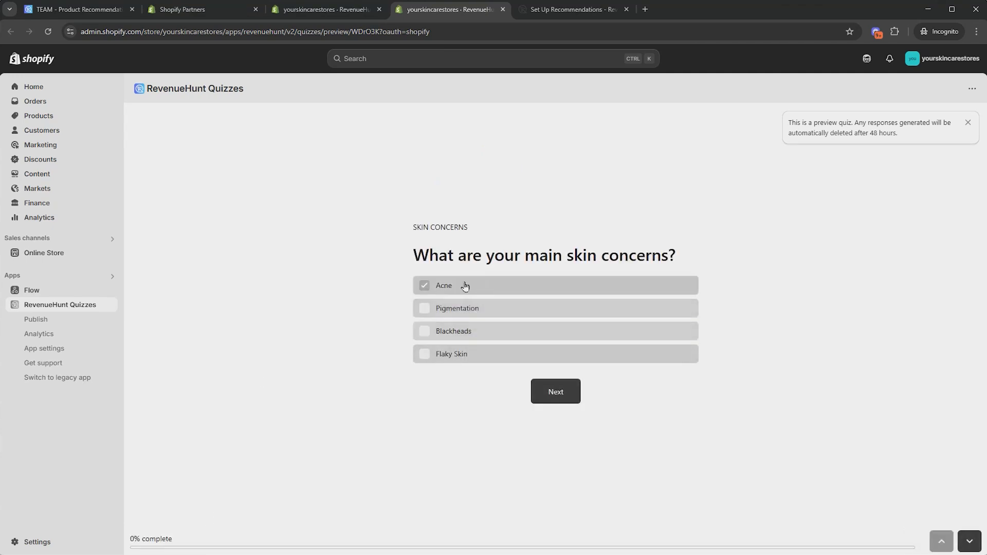
{"action": "left_click", "coordinate": [465, 285]}
{"action": "left_click", "coordinate": [471, 309]}
{"action": "left_click", "coordinate": [452, 357]}
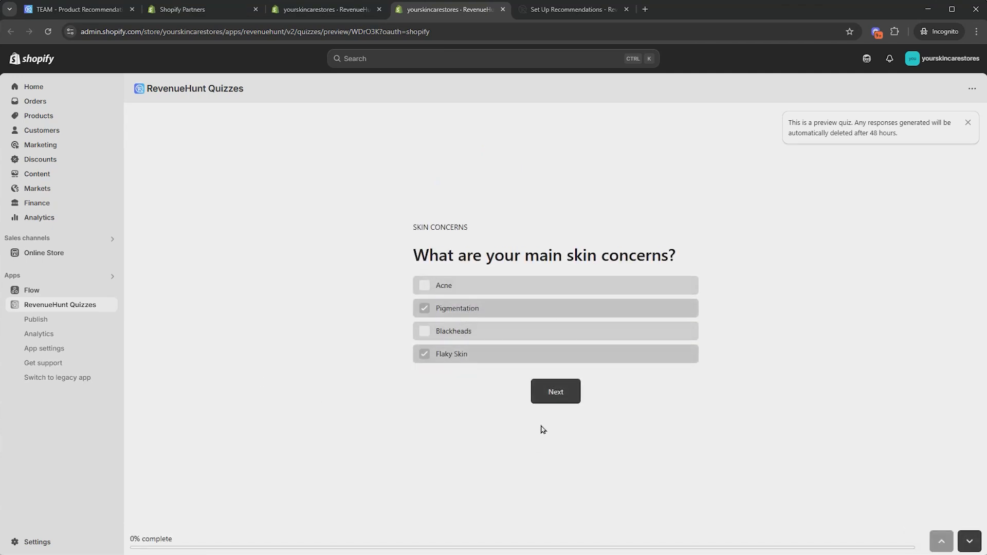
{"action": "left_click", "coordinate": [547, 394]}
{"action": "left_click", "coordinate": [612, 322]}
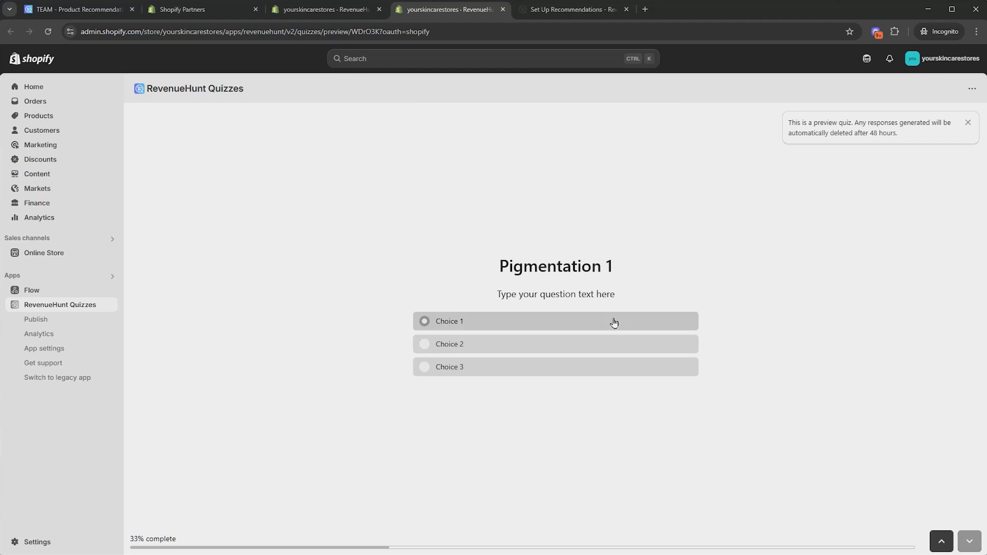
{"action": "left_click", "coordinate": [586, 320]}
{"action": "left_click", "coordinate": [507, 324]}
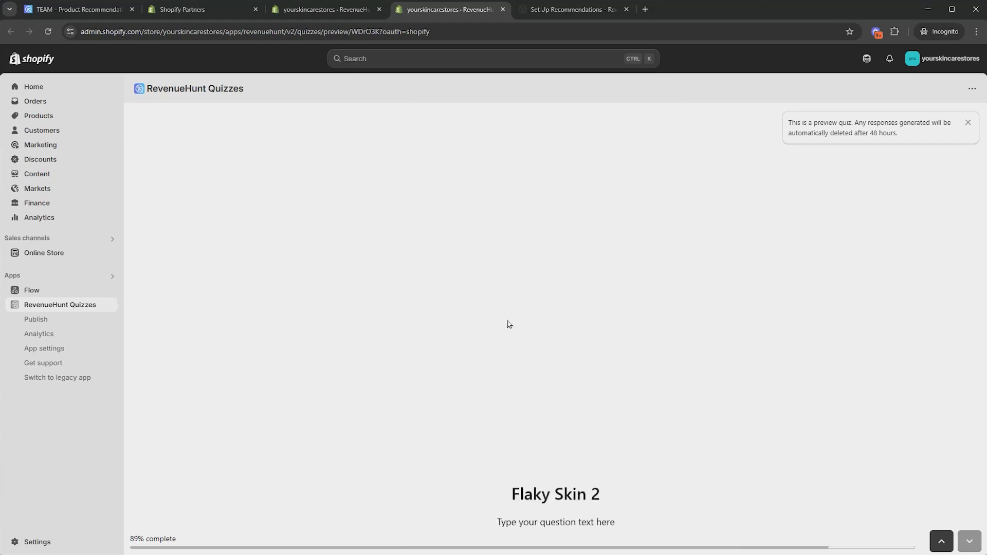
{"action": "left_click", "coordinate": [502, 324]}
{"action": "left_click", "coordinate": [164, 540]}
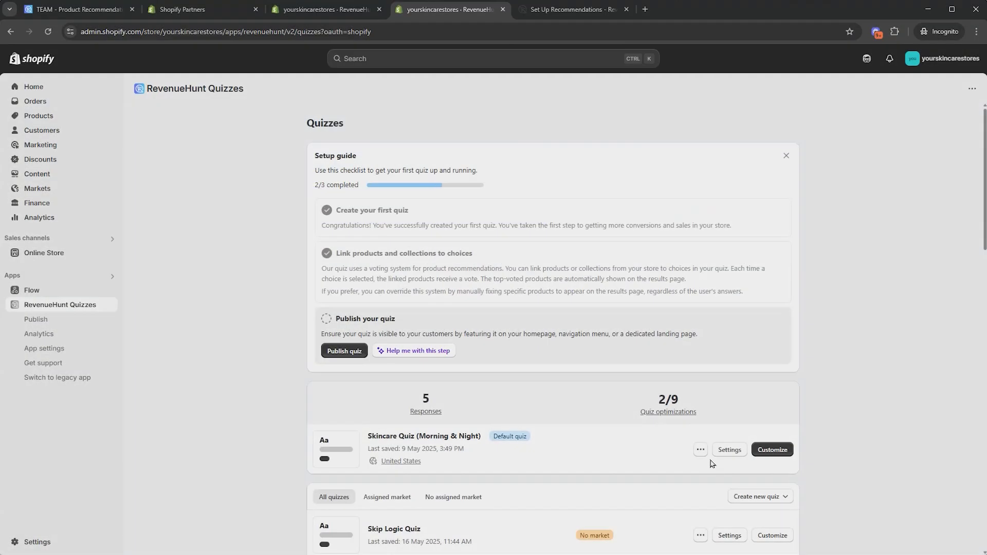
In the expanded question list, make Q1's Acne choice upvote Deep Moisturizer, Vitamic C Serum and Aloe Toner
{"action": "scroll", "coordinate": [771, 480], "scroll_direction": "down", "scroll_amount": 1}
{"action": "left_click", "coordinate": [769, 482]}
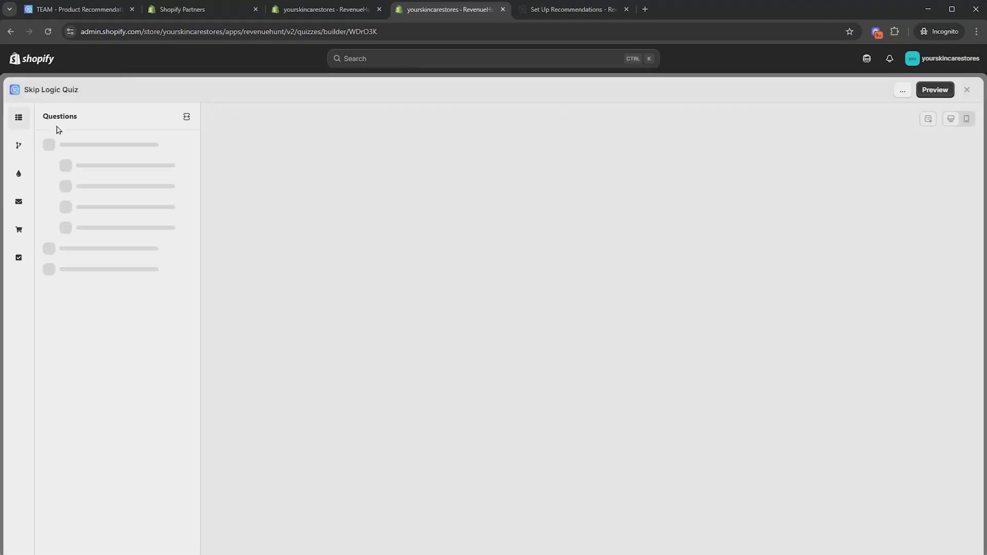
{"action": "left_click", "coordinate": [18, 121]}
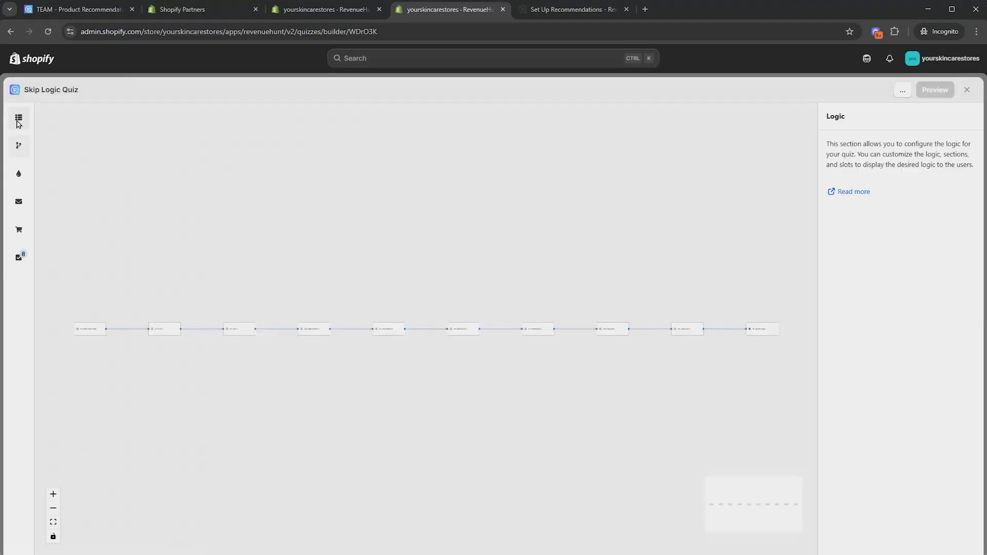
{"action": "left_click", "coordinate": [20, 123]}
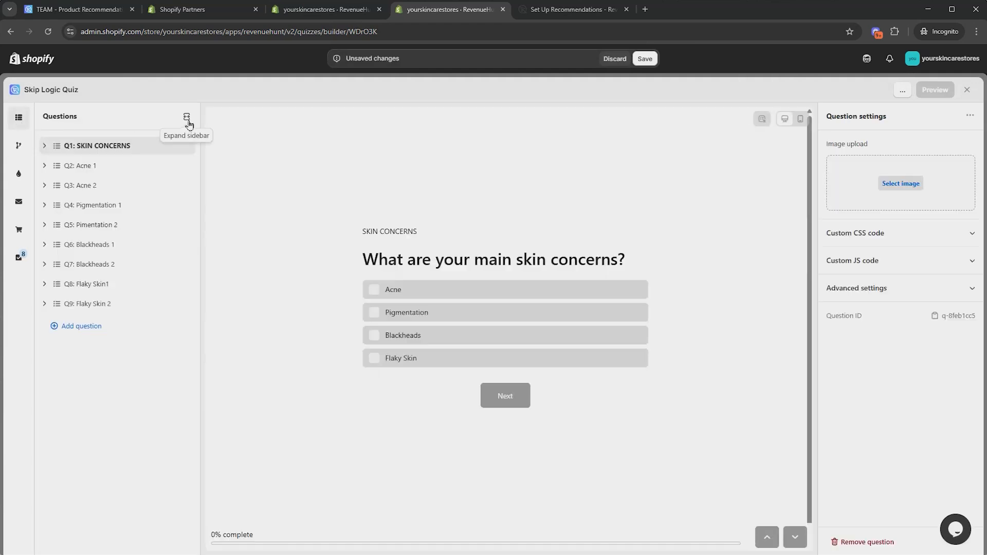
{"action": "left_click", "coordinate": [186, 119]}
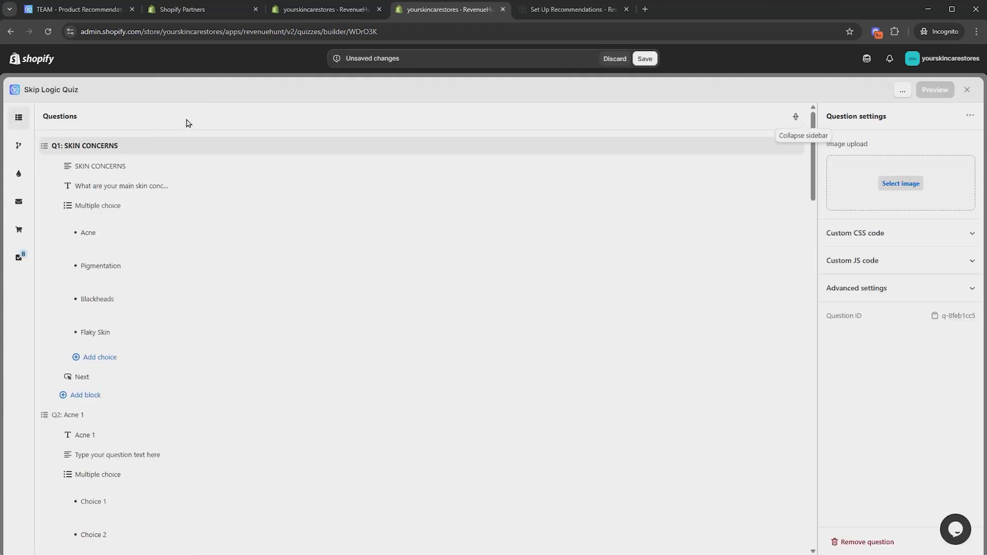
{"action": "left_click", "coordinate": [206, 238]}
{"action": "left_click", "coordinate": [897, 257]}
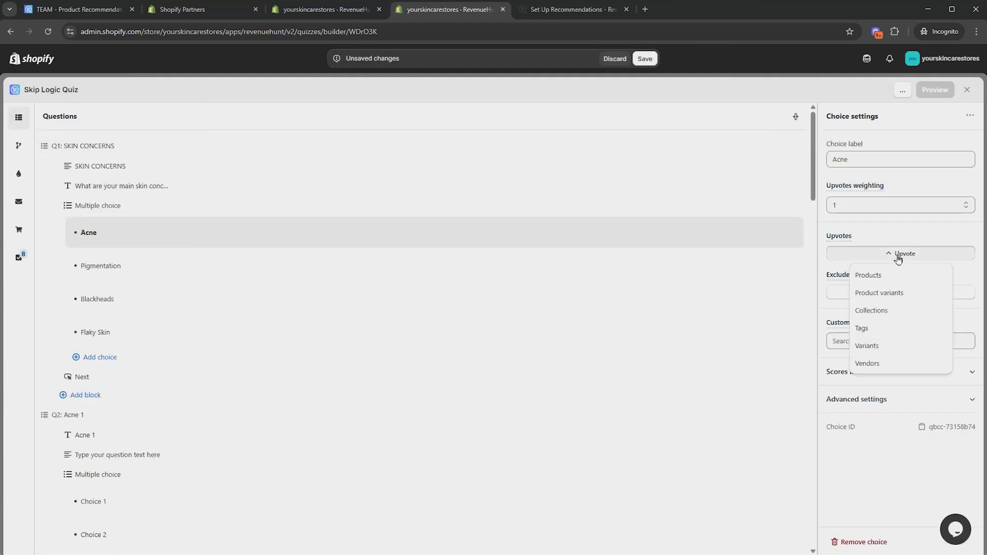
{"action": "left_click", "coordinate": [882, 280]}
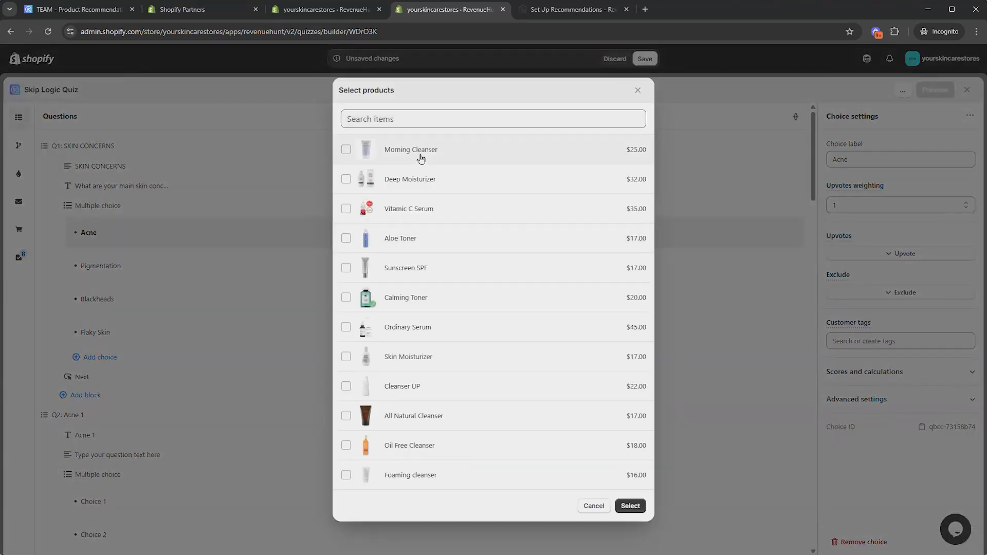
{"action": "left_click", "coordinate": [428, 186]}
{"action": "left_click", "coordinate": [424, 212]}
{"action": "left_click", "coordinate": [431, 241]}
{"action": "left_click", "coordinate": [630, 506]}
Scroll through the question list to review the choices and their linked products
{"action": "scroll", "coordinate": [338, 288], "scroll_direction": "down", "scroll_amount": 2}
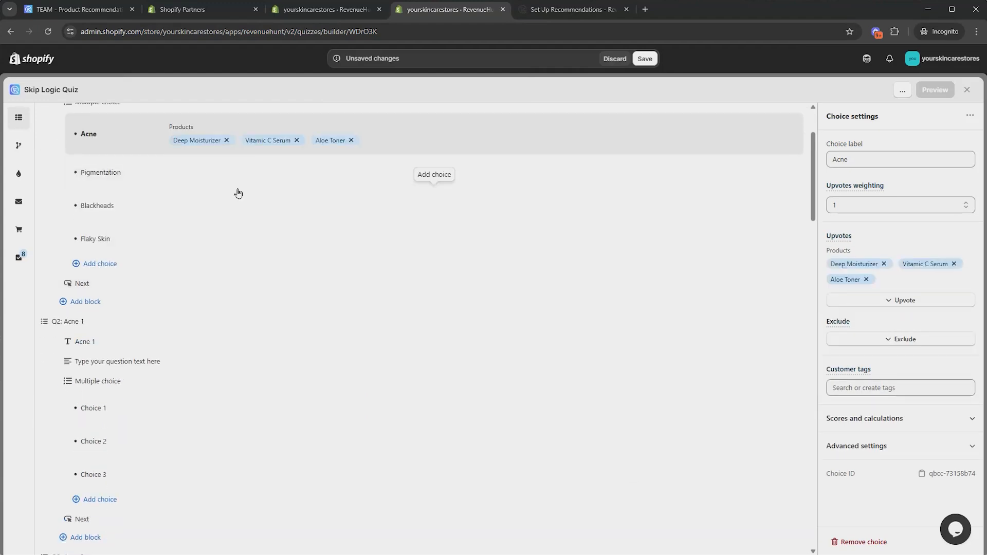
{"action": "scroll", "coordinate": [231, 288], "scroll_direction": "up", "scroll_amount": 1}
{"action": "scroll", "coordinate": [278, 478], "scroll_direction": "down", "scroll_amount": 3}
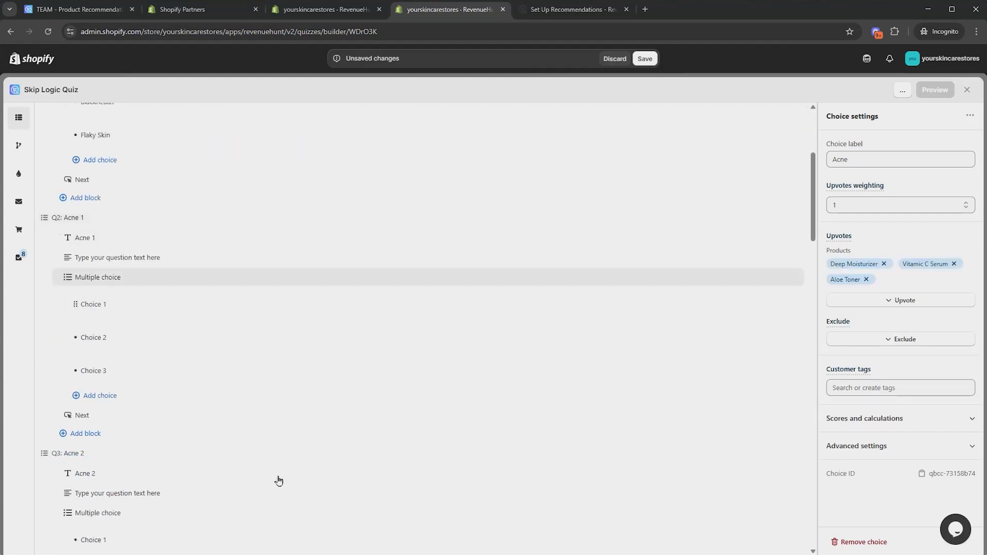
{"action": "scroll", "coordinate": [275, 414], "scroll_direction": "down", "scroll_amount": 1}
{"action": "scroll", "coordinate": [274, 410], "scroll_direction": "up", "scroll_amount": 4}
{"action": "scroll", "coordinate": [272, 406], "scroll_direction": "up", "scroll_amount": 1}
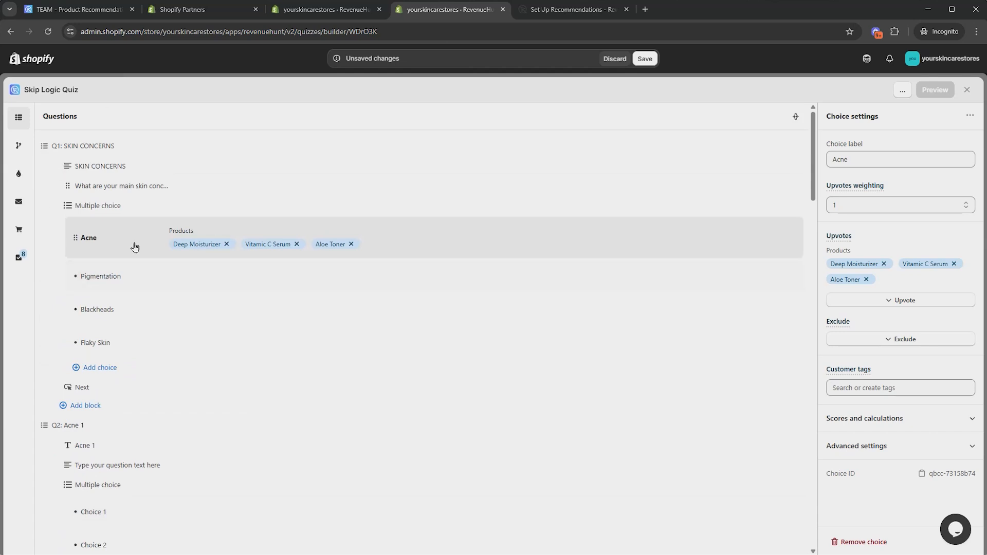
{"action": "scroll", "coordinate": [283, 346], "scroll_direction": "down", "scroll_amount": 5}
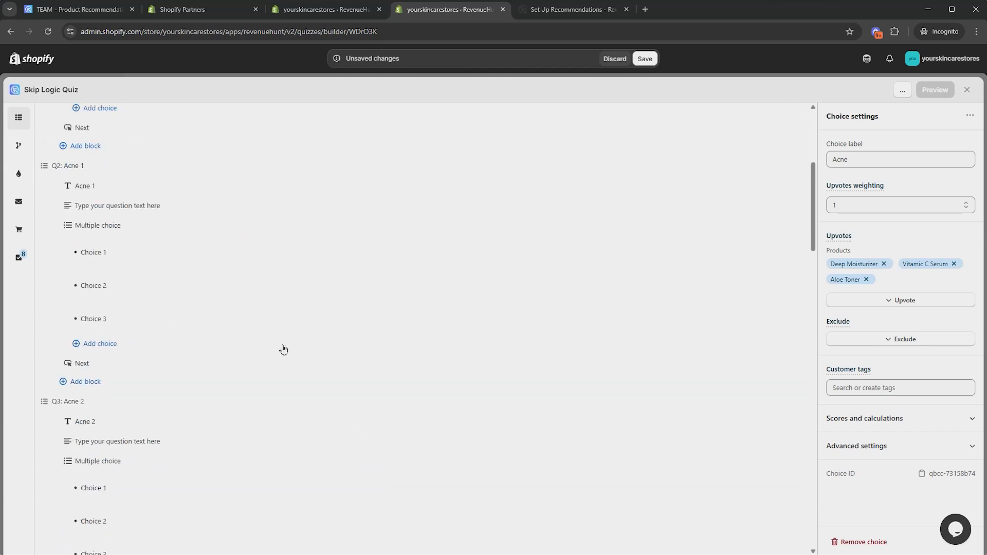
Open the results page's Slot 1 settings and the list of options for its maximum recommended items
{"action": "scroll", "coordinate": [267, 329], "scroll_direction": "down", "scroll_amount": 5}
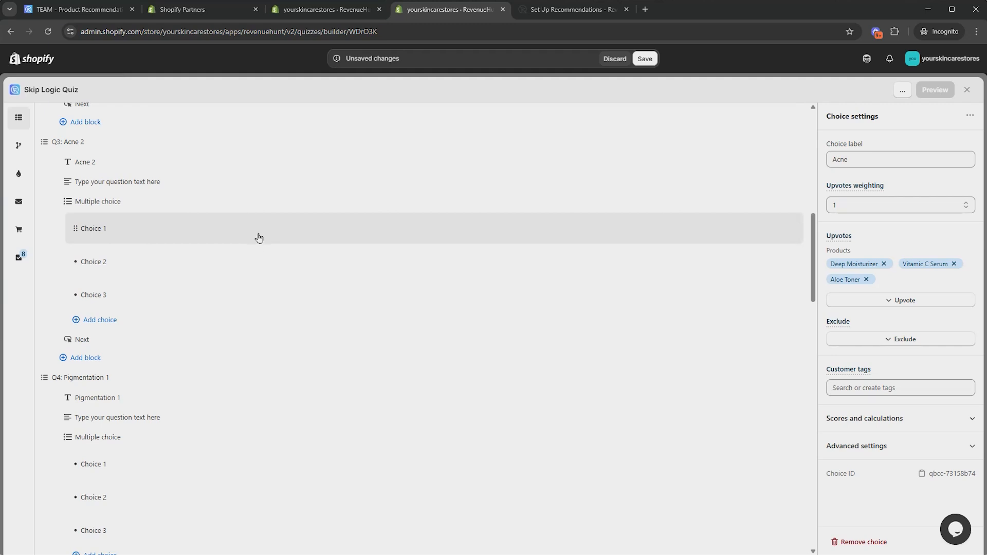
{"action": "scroll", "coordinate": [260, 242], "scroll_direction": "down", "scroll_amount": 1}
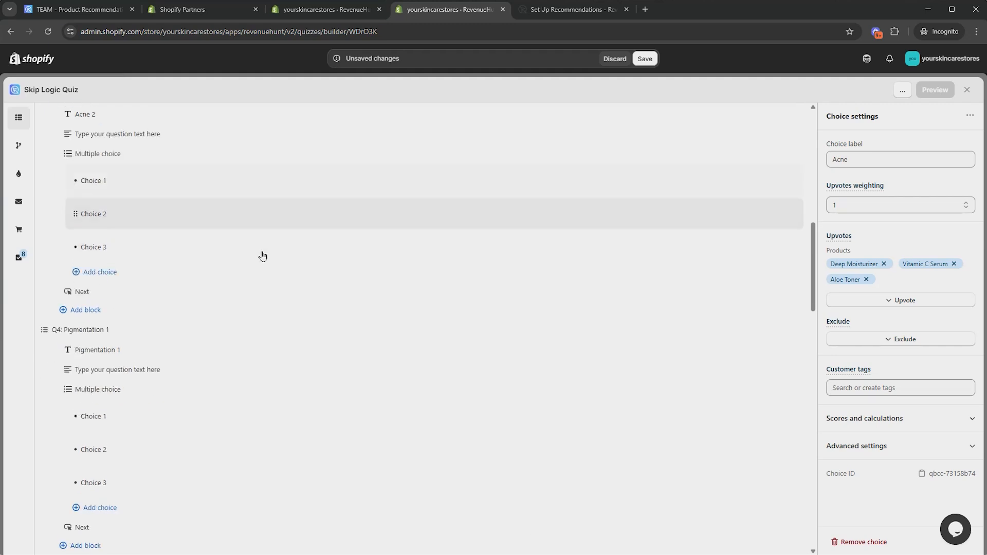
{"action": "left_click", "coordinate": [14, 235]}
{"action": "left_click", "coordinate": [70, 230]}
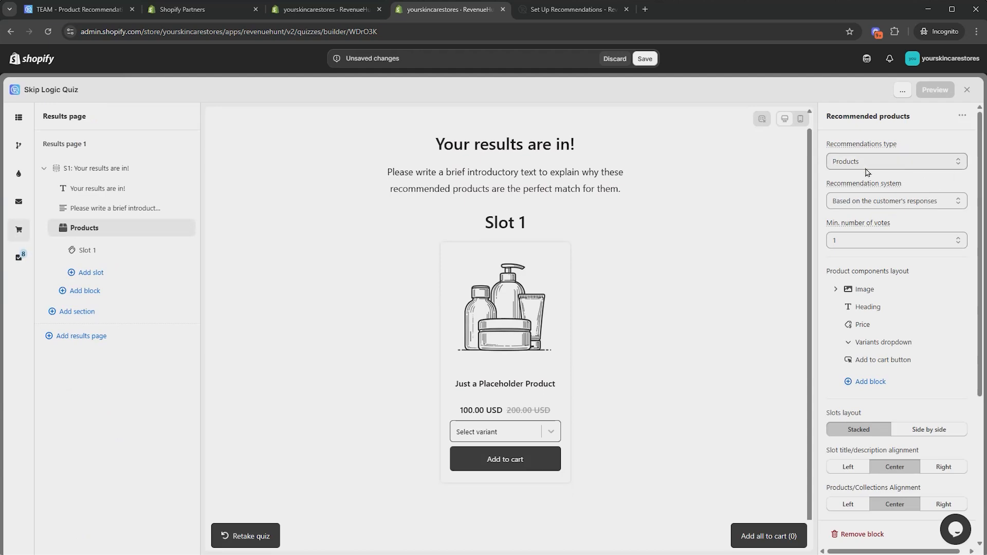
{"action": "left_click", "coordinate": [117, 255]}
{"action": "left_click", "coordinate": [908, 380]}
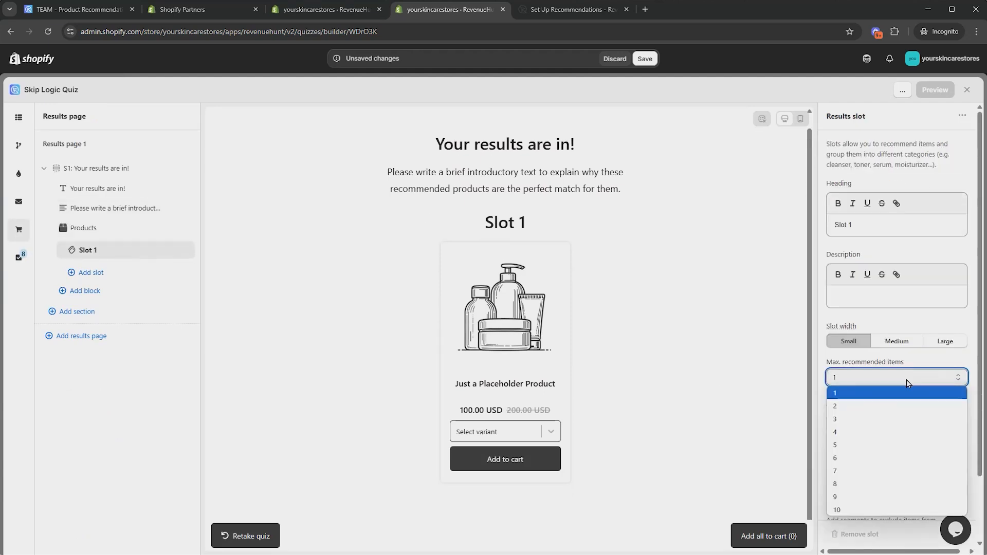
{"action": "left_click", "coordinate": [920, 363]}
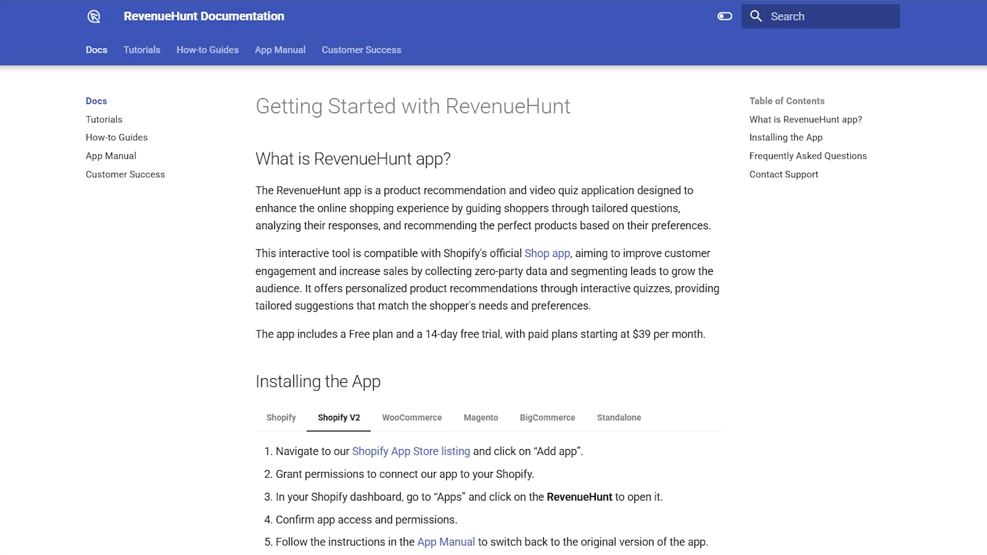
Scroll through the RevenueHunt documentation's Getting Started page to its Frequently Asked Questions
{"action": "scroll", "coordinate": [488, 309], "scroll_direction": "down", "scroll_amount": 6}
{"action": "scroll", "coordinate": [488, 309], "scroll_direction": "down", "scroll_amount": 7}
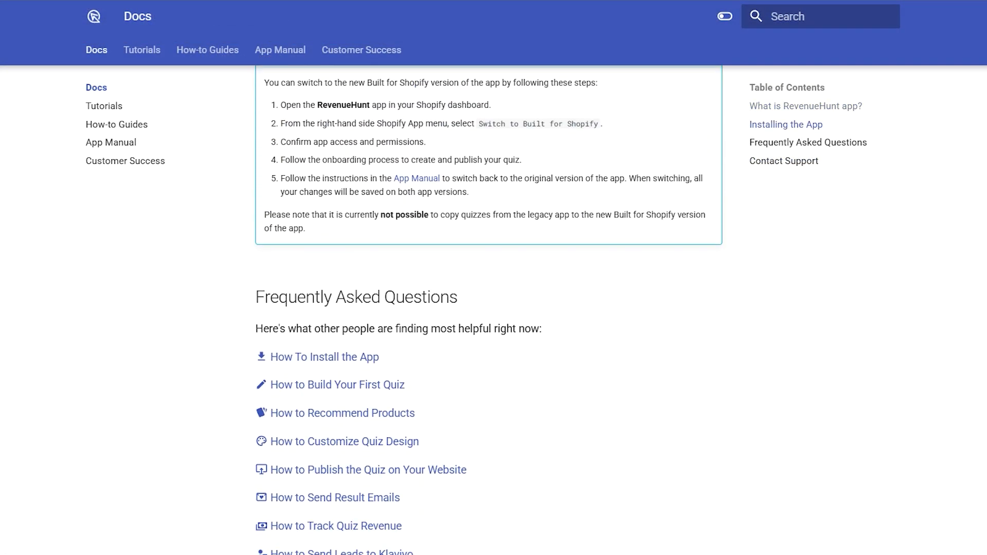